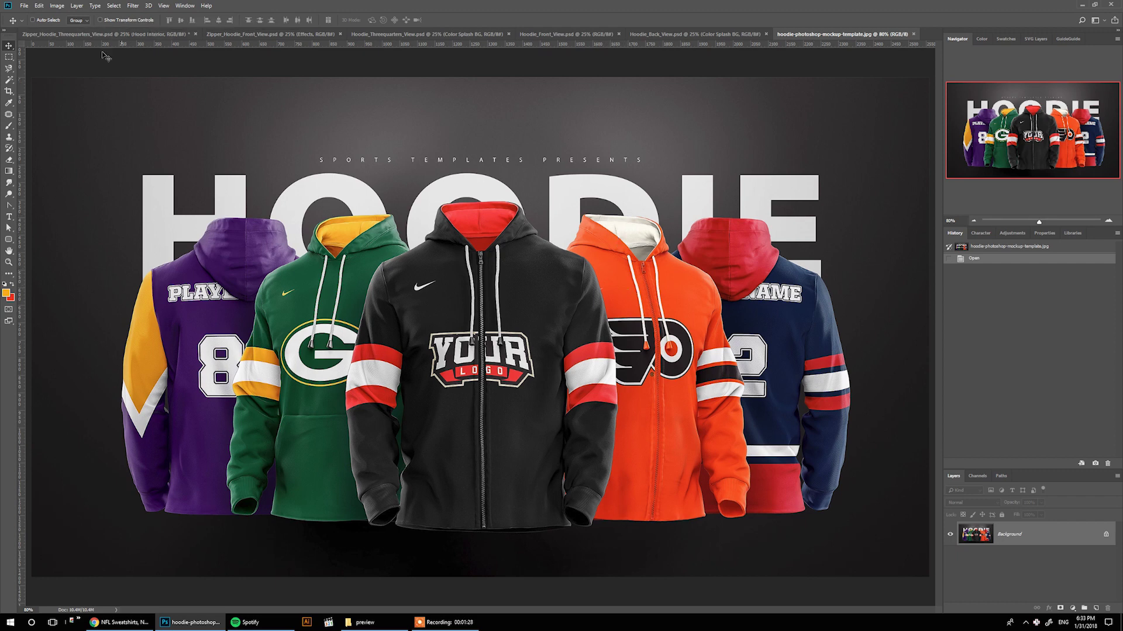
# Switch to the Zipper_Hoodie_Front_View.psd mockup document
pyautogui.click(93, 36)
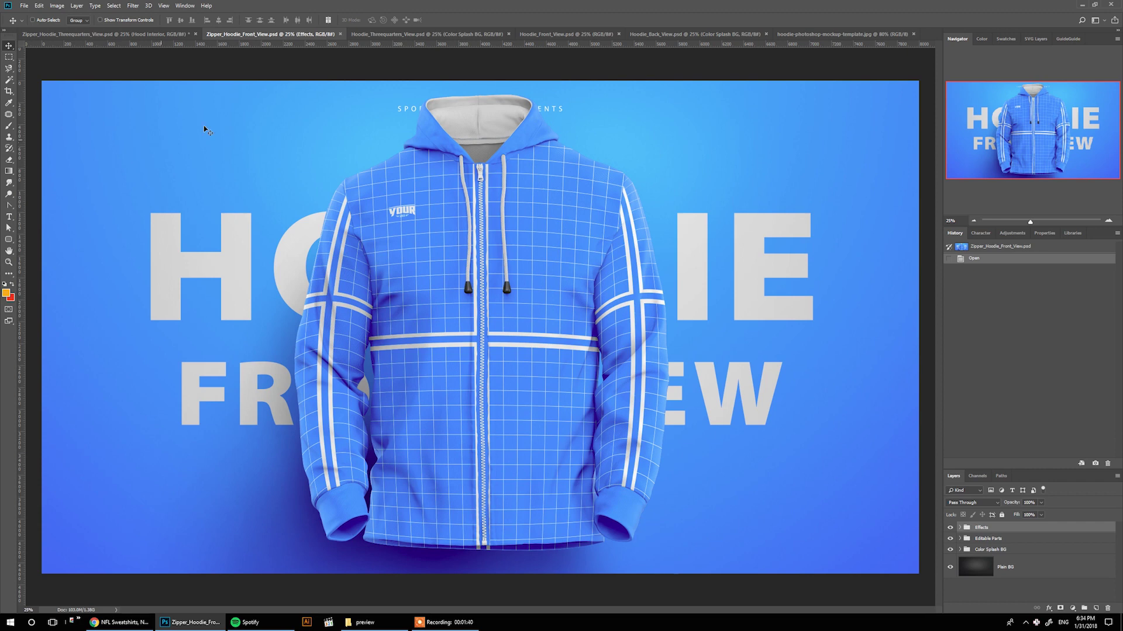
# Browse the hoodie three-quarter, front and back view mockup documents
pyautogui.click(373, 37)
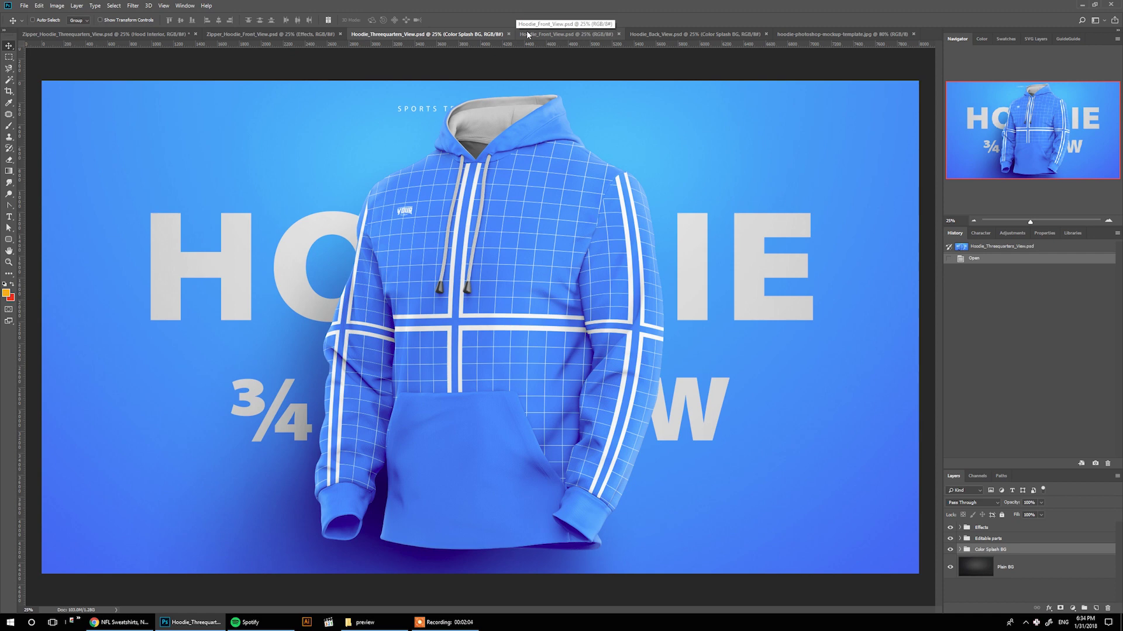
pyautogui.click(526, 34)
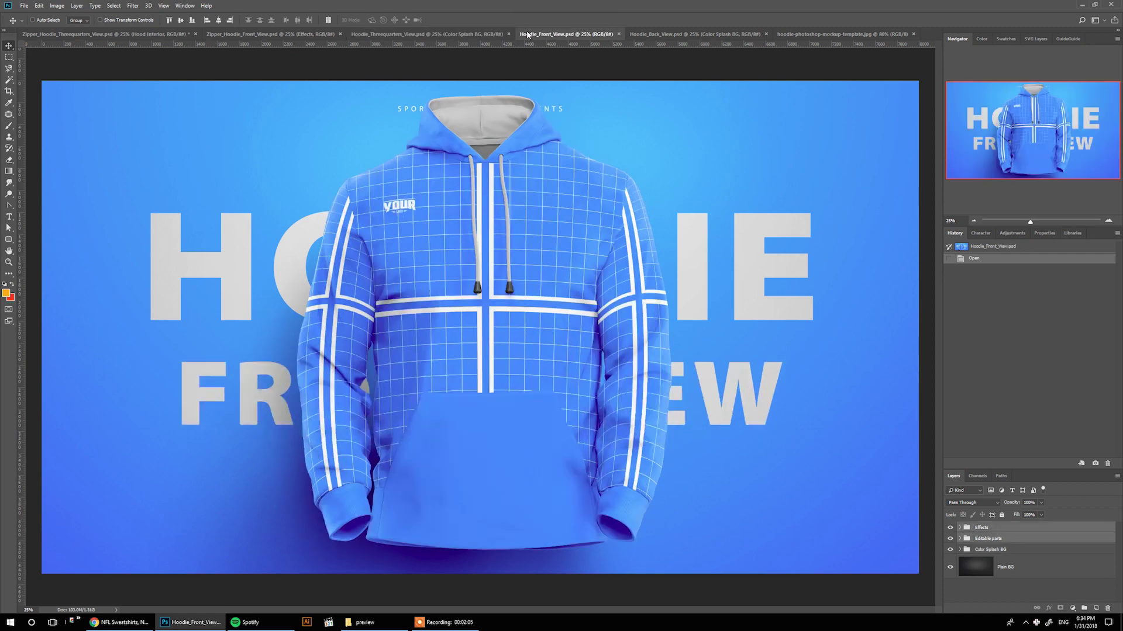
pyautogui.click(670, 35)
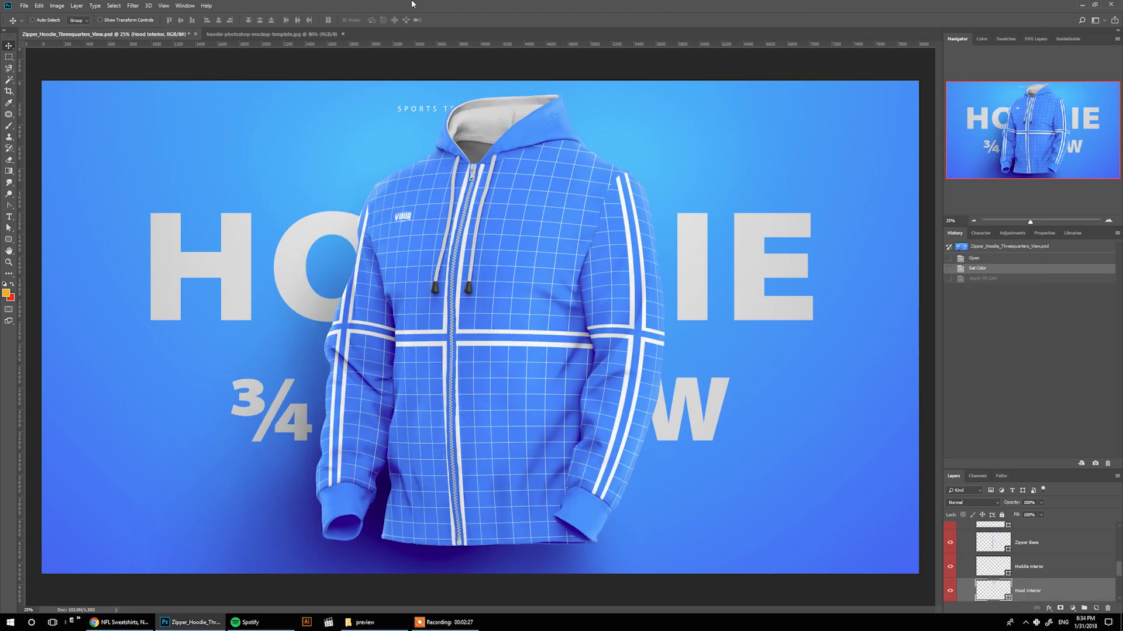
# Zoom in to 100% on the hoodie drawstrings, then zoom back out
pyautogui.hotkey('alt', 'v')
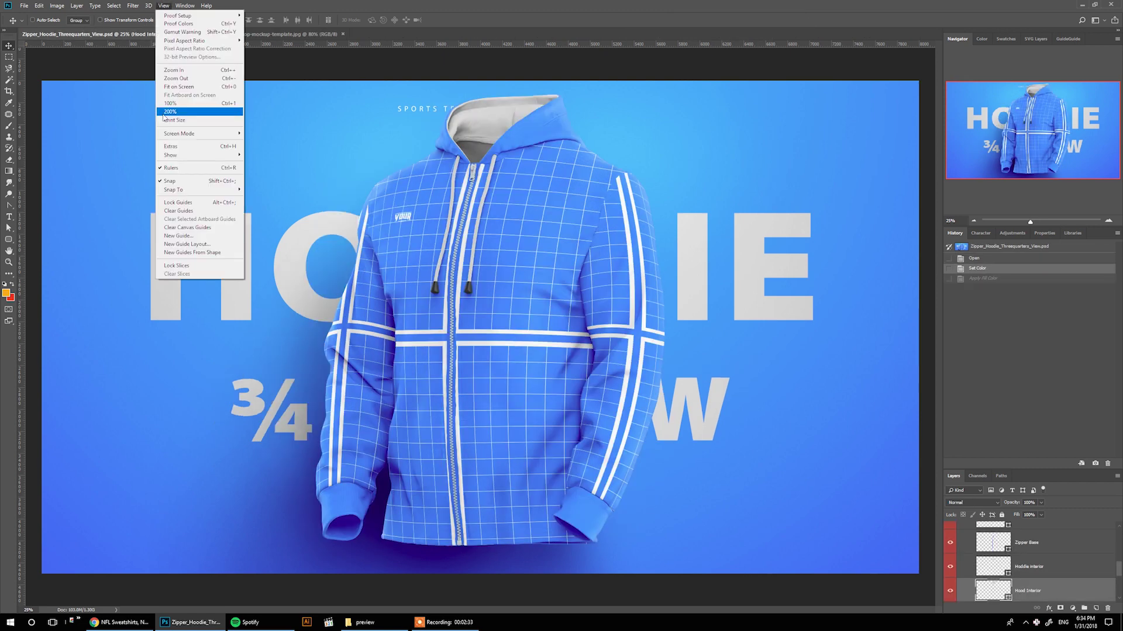
pyautogui.press('Escape')
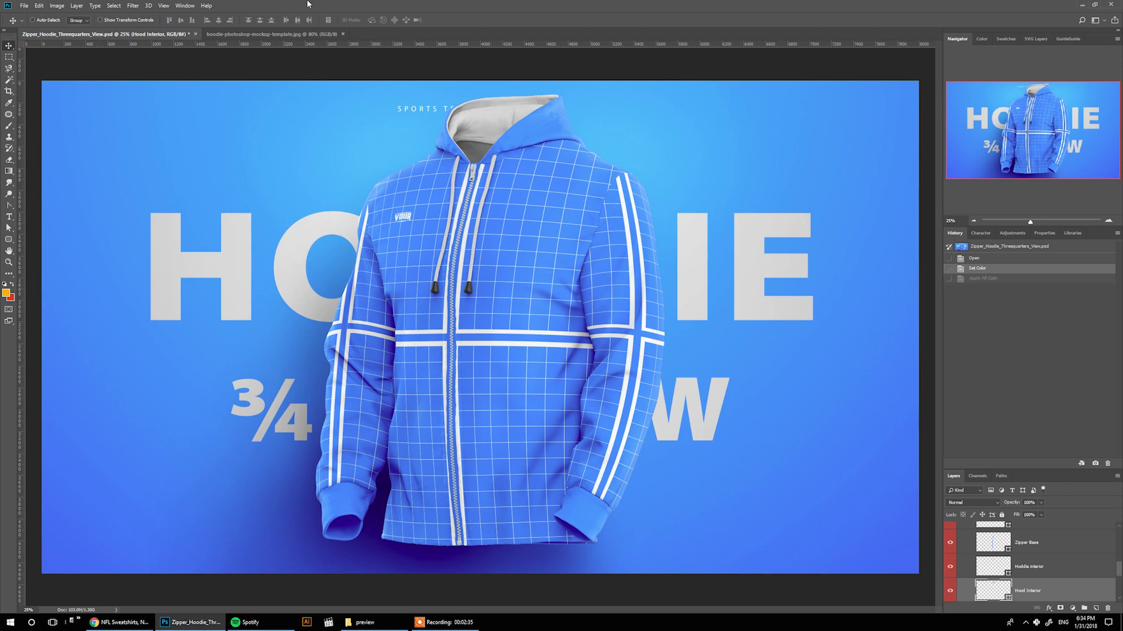
pyautogui.click(164, 5)
pyautogui.click(182, 105)
pyautogui.hotkey('ctrl', '+')
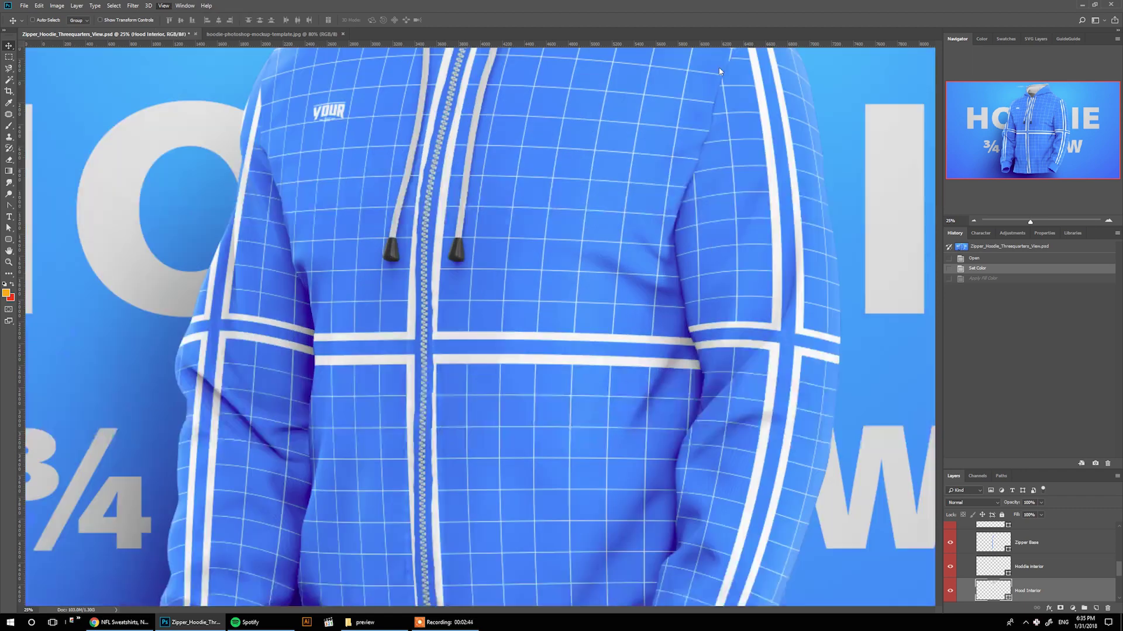
pyautogui.hotkey('ctrl', '+')
pyautogui.hotkey('ctrl', '+')
pyautogui.hotkey('ctrl', '-')
pyautogui.hotkey('ctrl', '-')
pyautogui.hotkey('ctrl', '-')
pyautogui.hotkey('ctrl', '-')
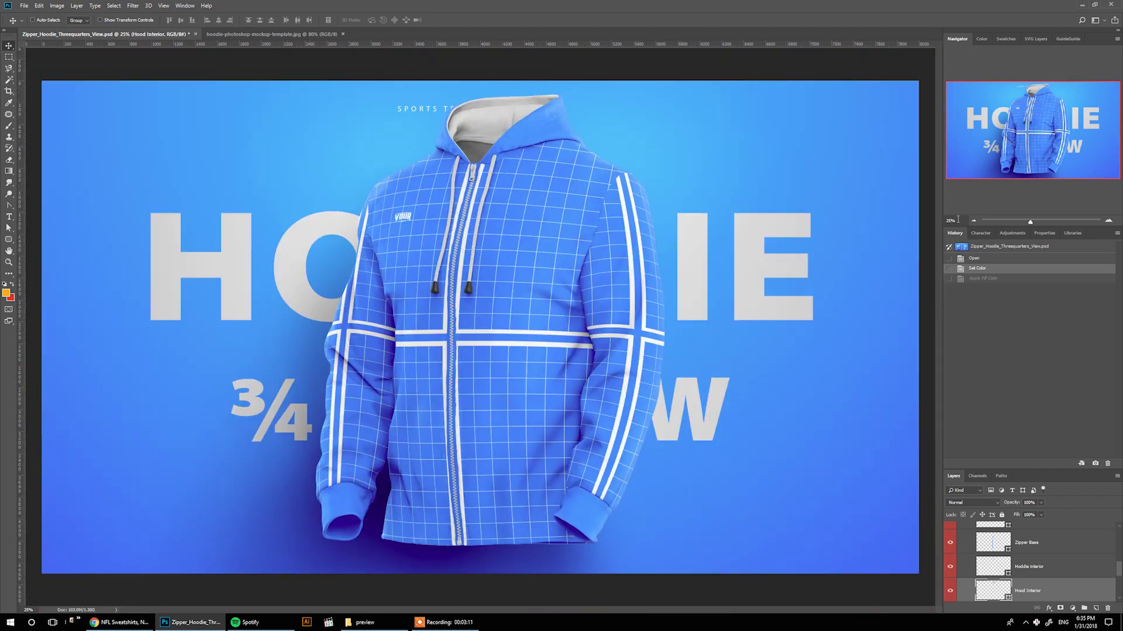
# Compare the hoodie preview template with the zipper hoodie mockup
pyautogui.click(230, 34)
pyautogui.hotkey('ctrl', 'Tab')
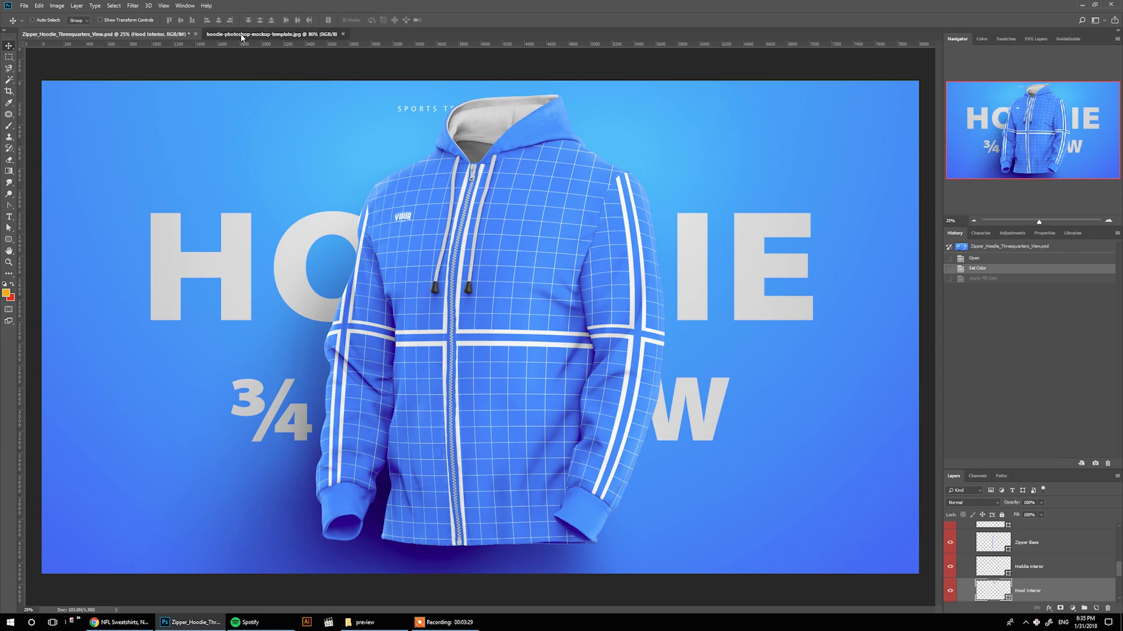
pyautogui.click(240, 33)
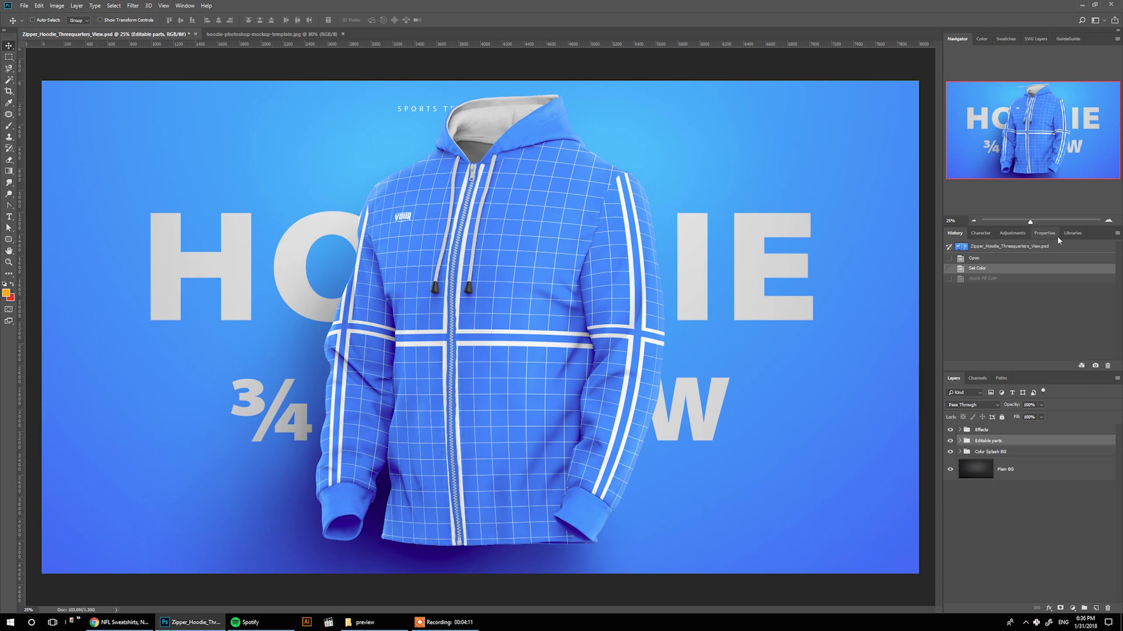
# Show the NFL logos library and open the 'Add your design here' smart object from Editable parts
pyautogui.click(1073, 233)
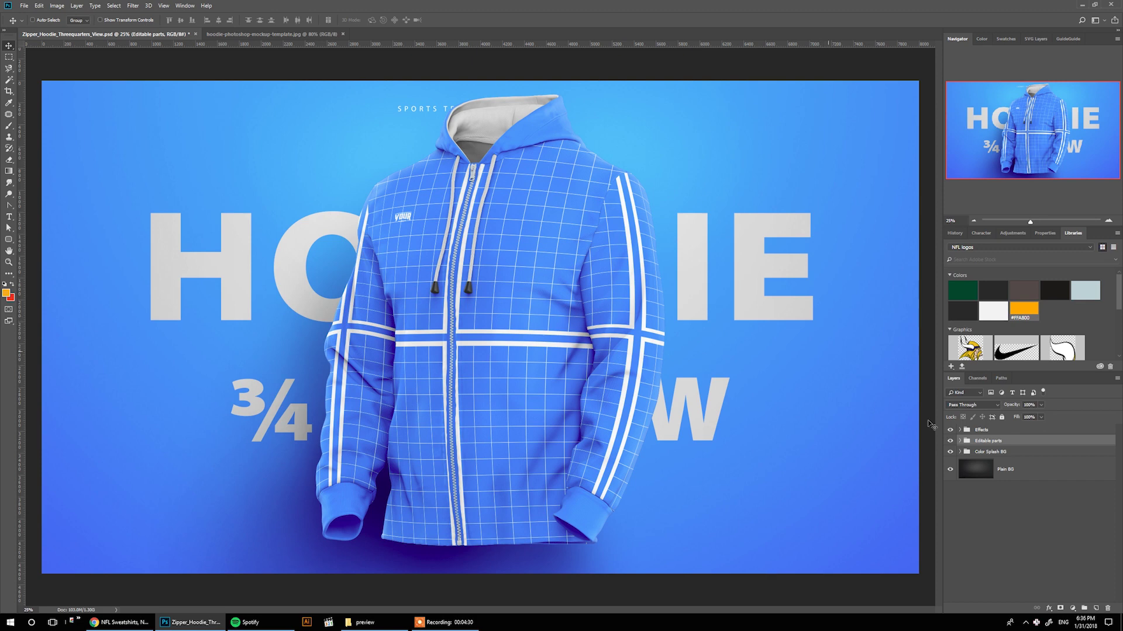
pyautogui.click(959, 441)
pyautogui.scroll(-5, 959, 445)
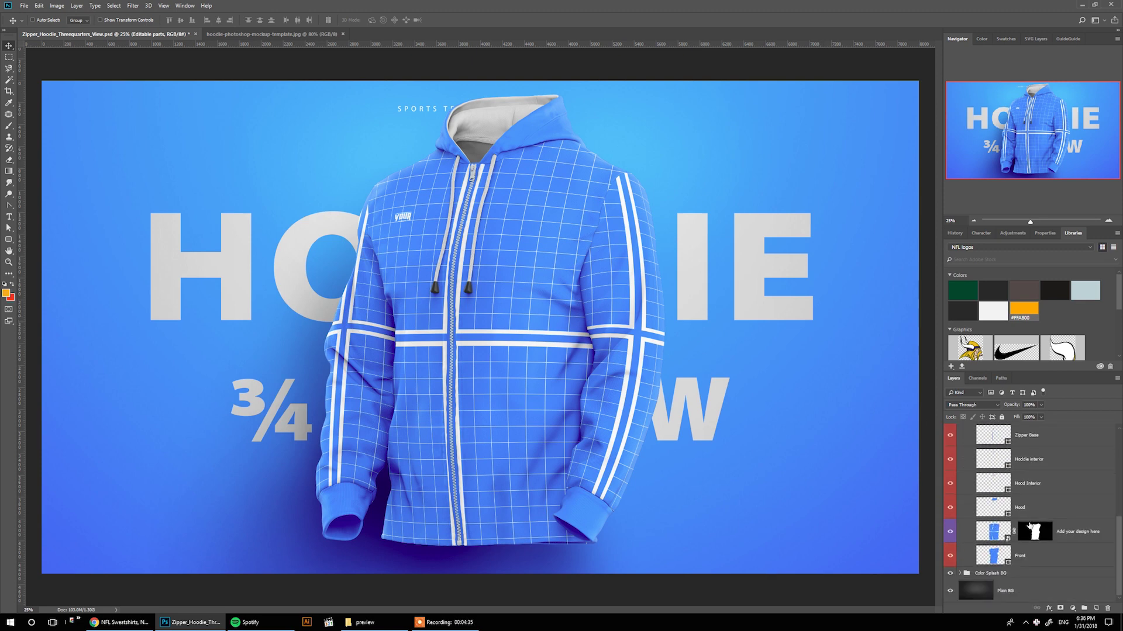
pyautogui.click(994, 536)
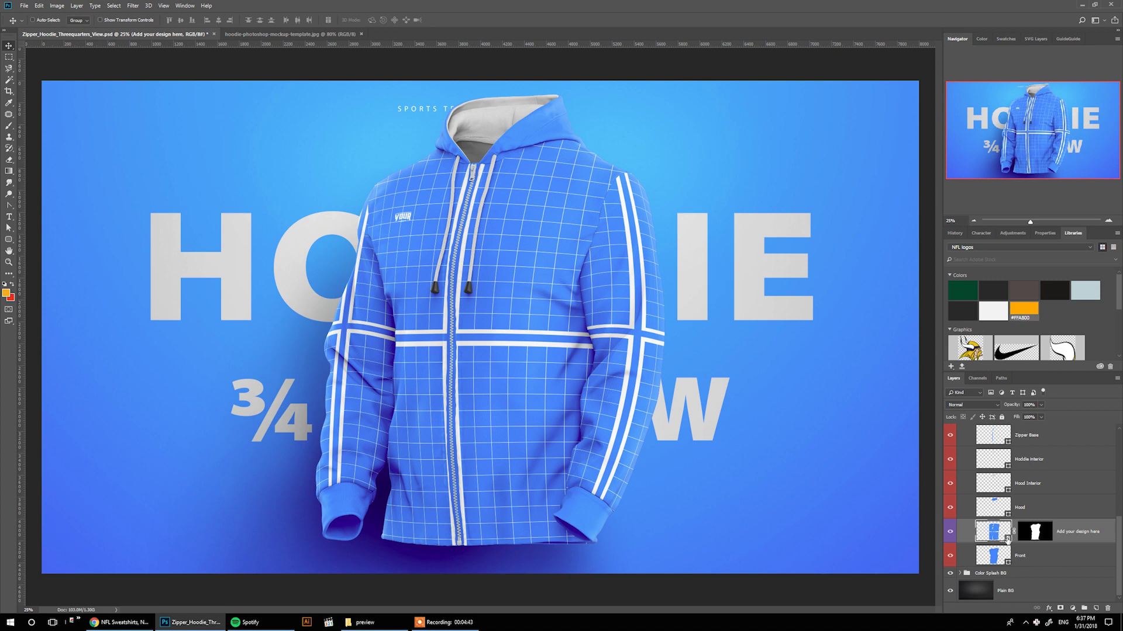
pyautogui.doubleClick(1007, 539)
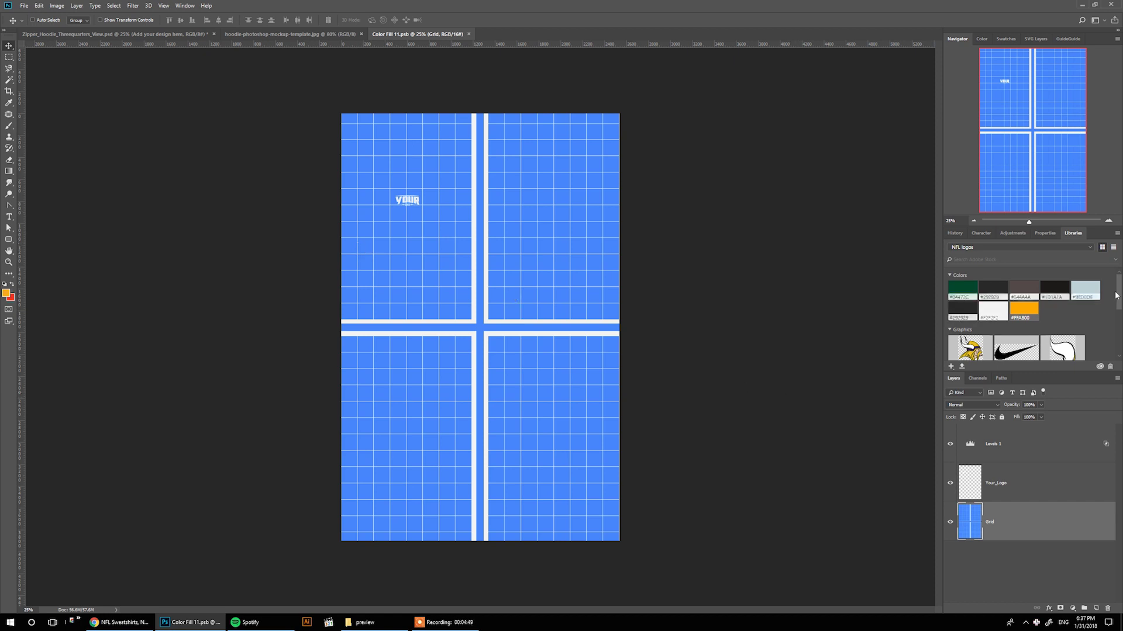
# Place the Packers G logo from the library onto the front artwork
pyautogui.scroll(-5, 1075, 315)
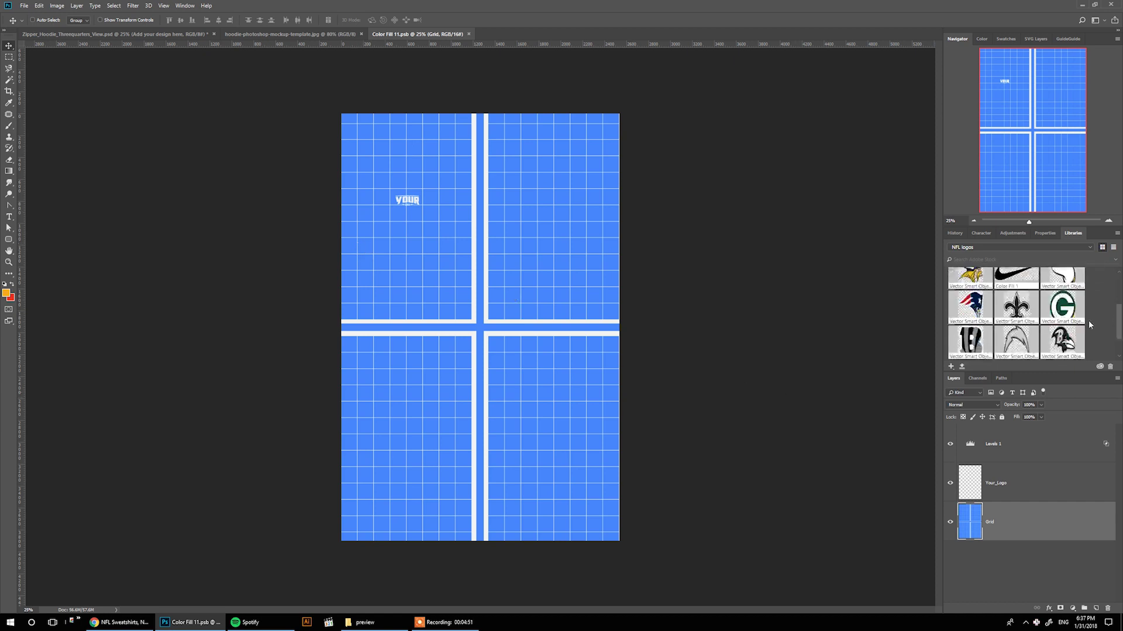
pyautogui.moveTo(1074, 315); pyautogui.dragTo(491, 310)
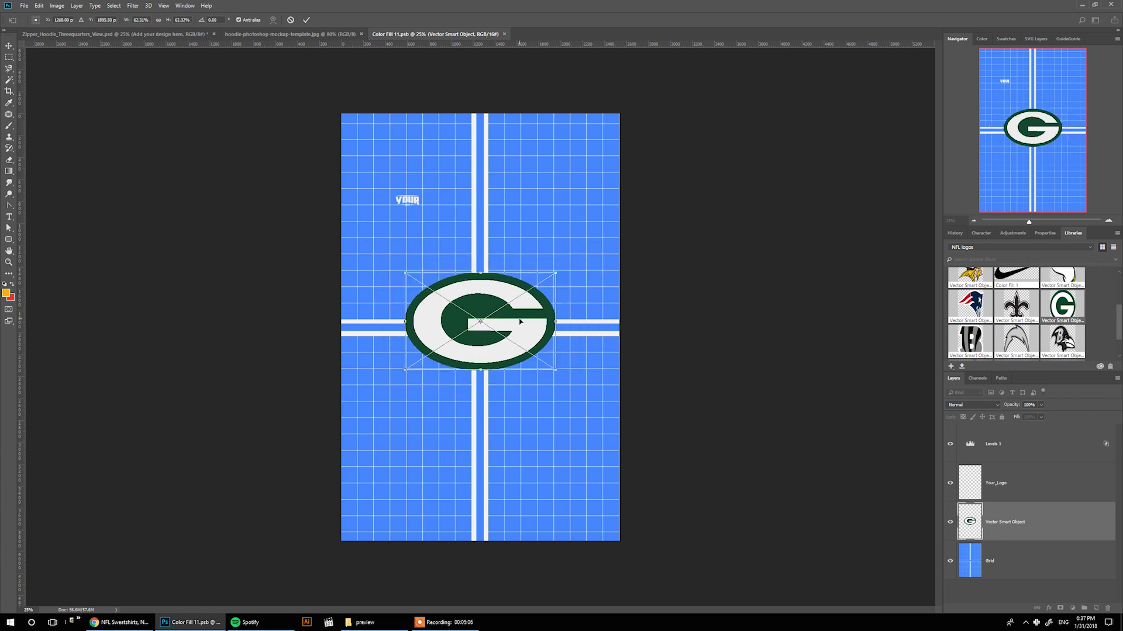
pyautogui.press('Return')
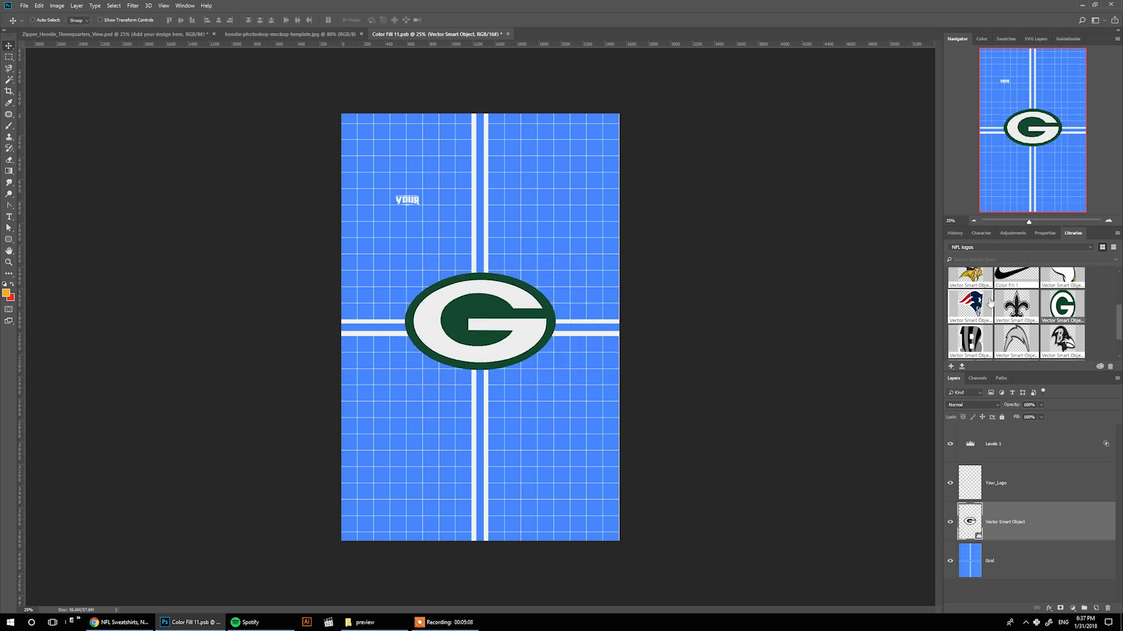
# Place a Nike swoosh and move it to the upper-left placeholder spot
pyautogui.scroll(3, 1011, 312)
pyautogui.scroll(1, 1012, 313)
pyautogui.moveTo(1016, 351); pyautogui.dragTo(481, 194)
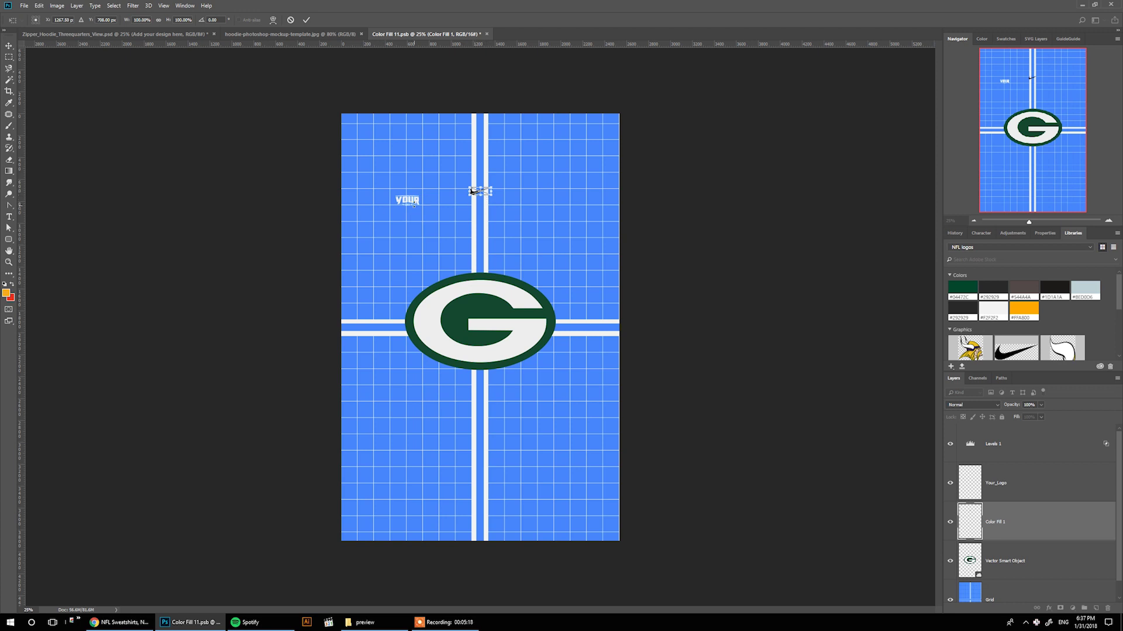
pyautogui.press('Return')
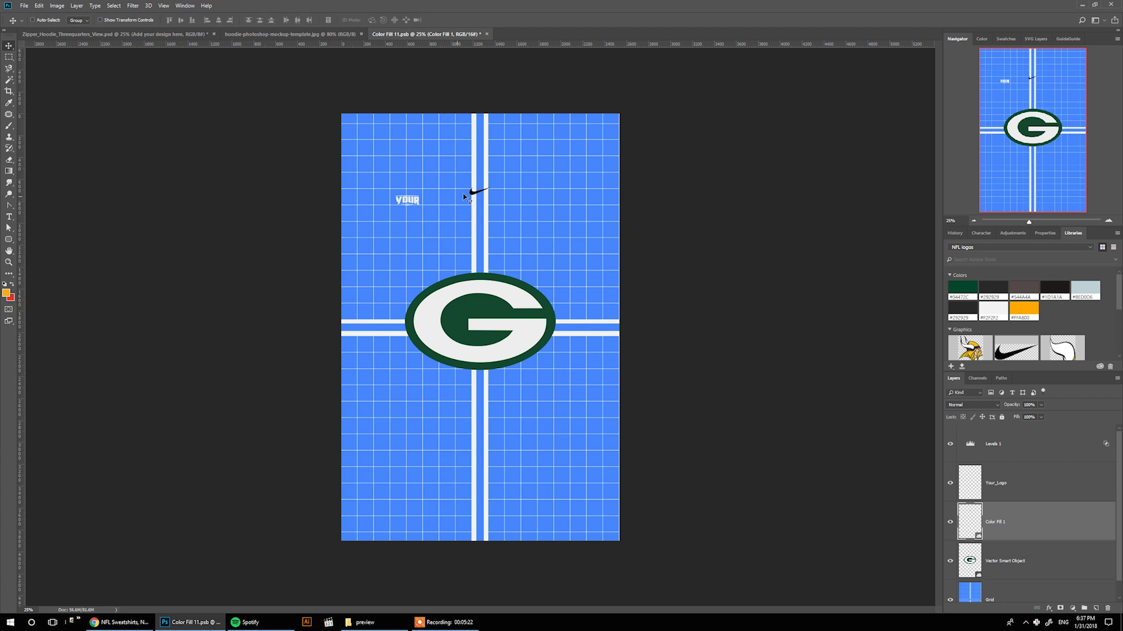
pyautogui.moveTo(485, 193); pyautogui.dragTo(403, 203)
# Hide the YOUR placeholder logo and blue grid, then save the artwork
pyautogui.click(949, 484)
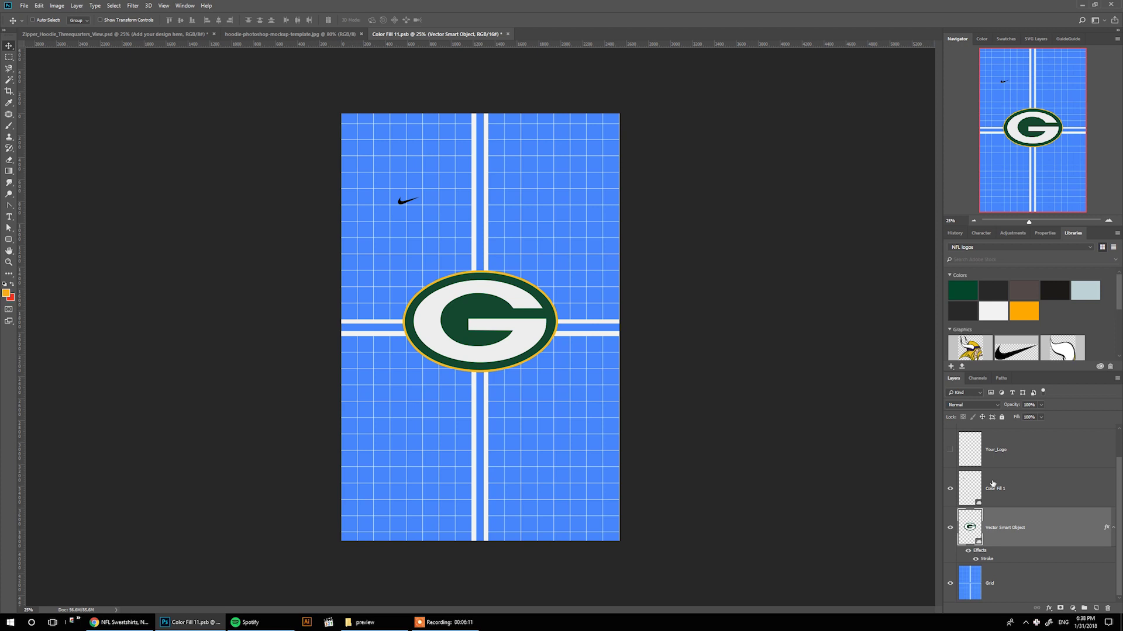
pyautogui.click(950, 585)
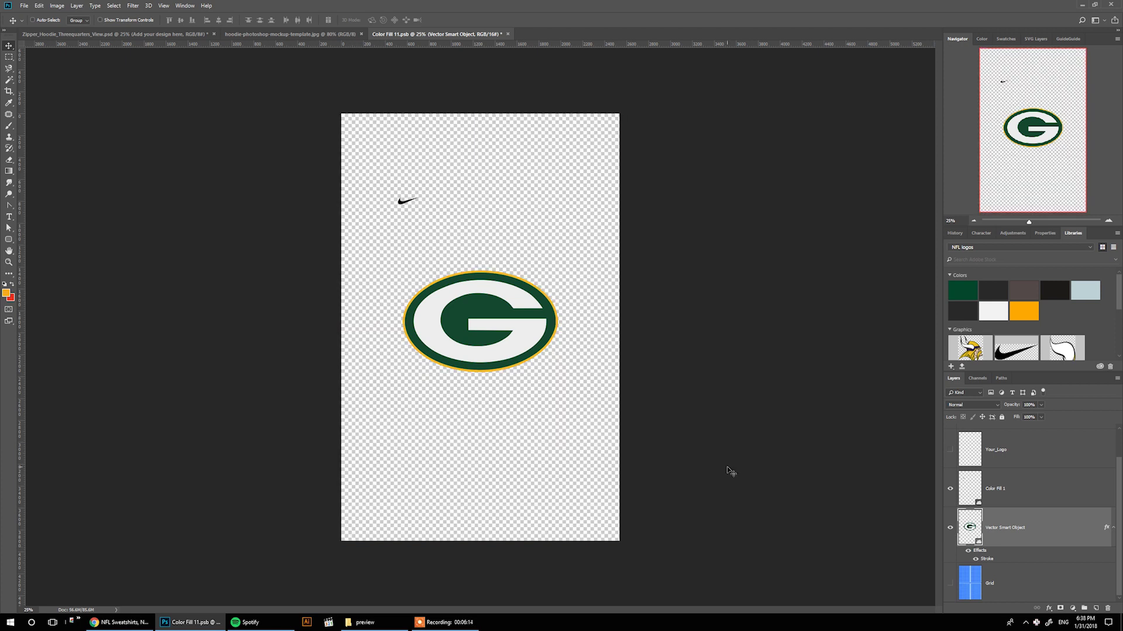
pyautogui.hotkey('ctrl', 's')
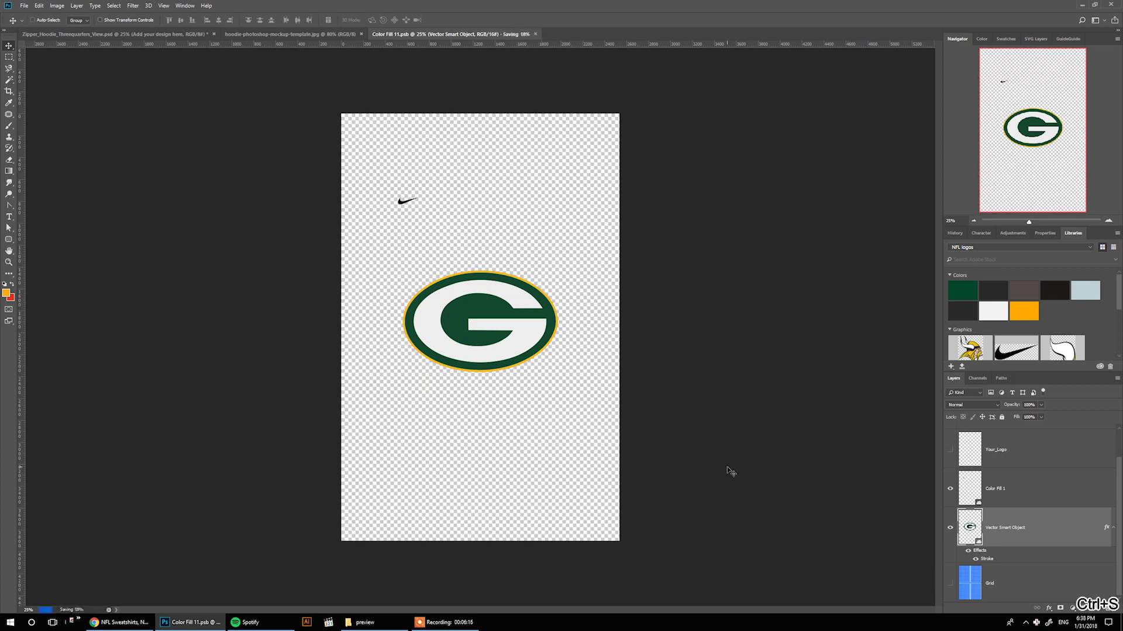
pyautogui.hotkey('ctrl', 'Tab')
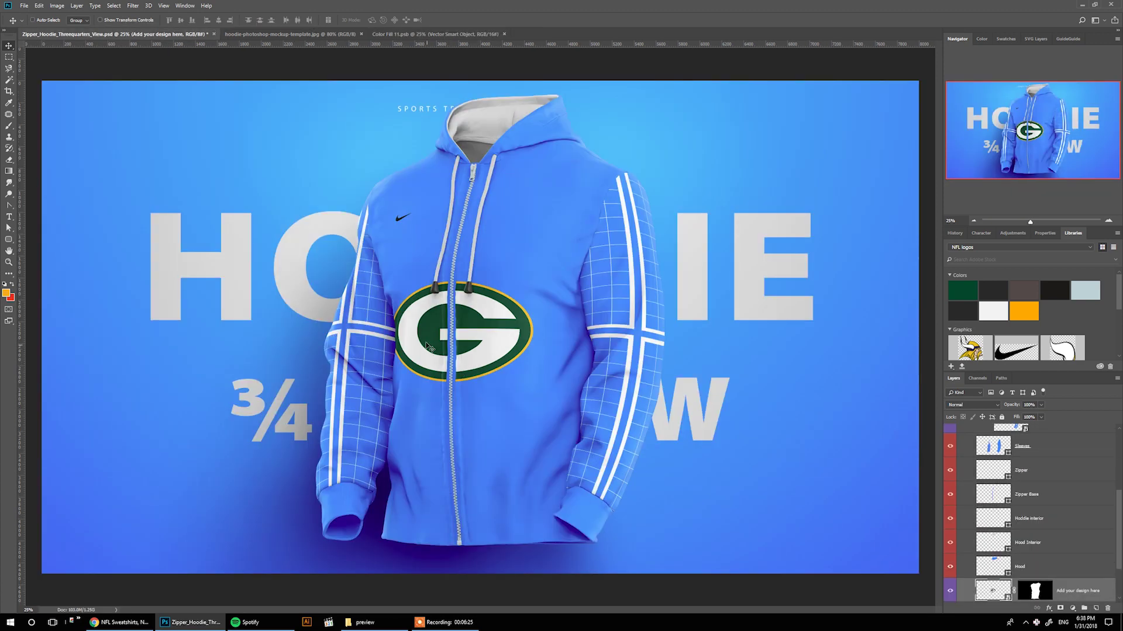
# In Color Fill 11.psb, shrink the G logo slightly and nudge it upward
pyautogui.click(388, 35)
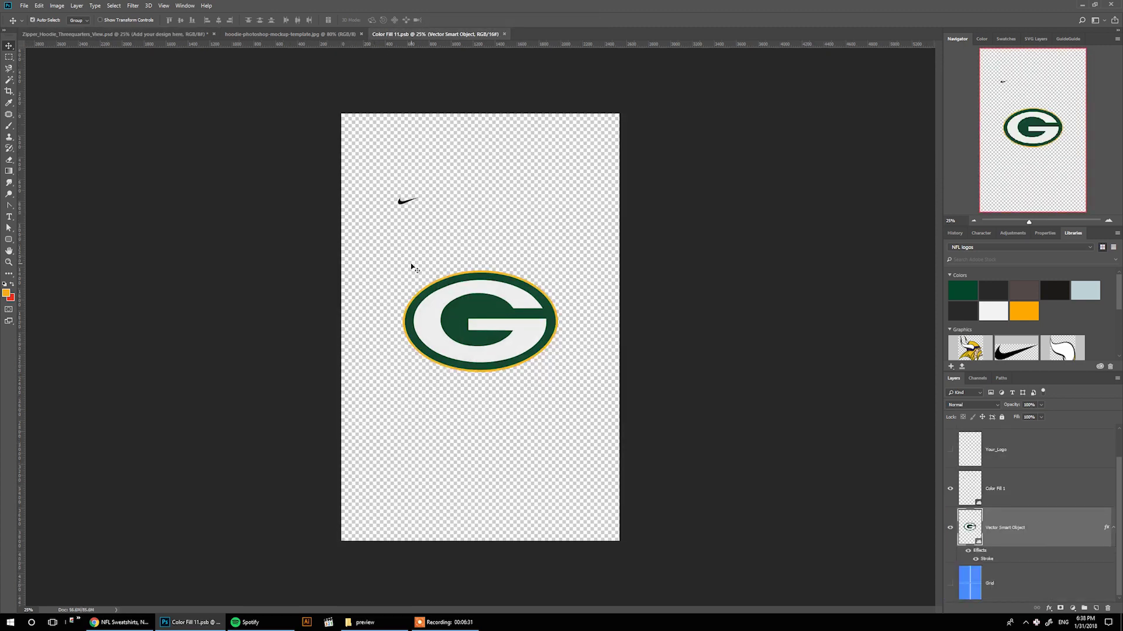
pyautogui.hotkey('ctrl', 't')
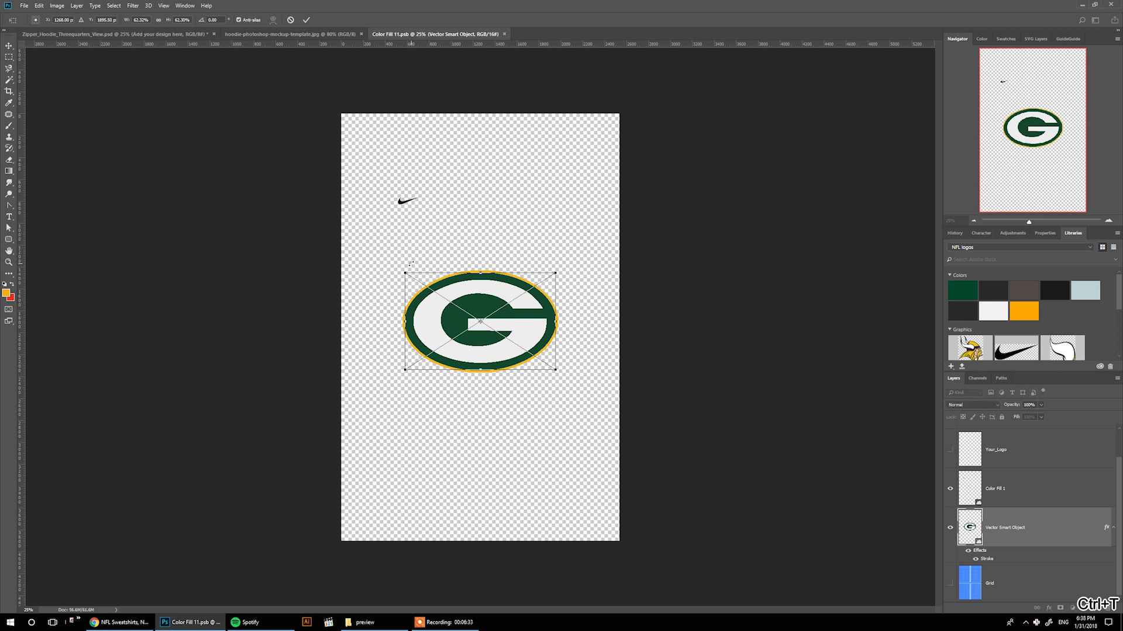
pyautogui.moveTo(555, 274); pyautogui.dragTo(550, 274)
pyautogui.hotkey('shift', 'Up')
pyautogui.hotkey('shift', 'Up')
pyautogui.hotkey('shift', 'Up')
pyautogui.hotkey('shift', 'Up')
pyautogui.hotkey('shift', 'Up')
pyautogui.hotkey('shift', 'Up')
pyautogui.hotkey('shift', 'Up')
pyautogui.hotkey('shift', 'Up')
pyautogui.hotkey('shift', 'Up')
pyautogui.hotkey('shift', 'Up')
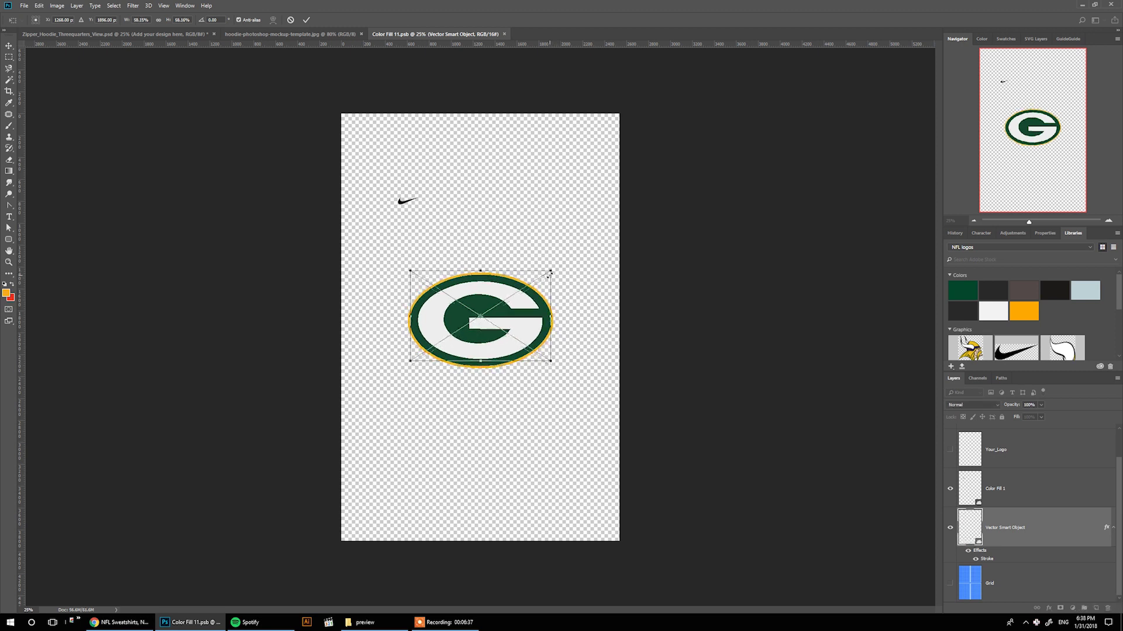
pyautogui.press('Return')
# Show the centre guides over the artwork, then return to the hoodie mockup
pyautogui.click(163, 5)
pyautogui.click(170, 147)
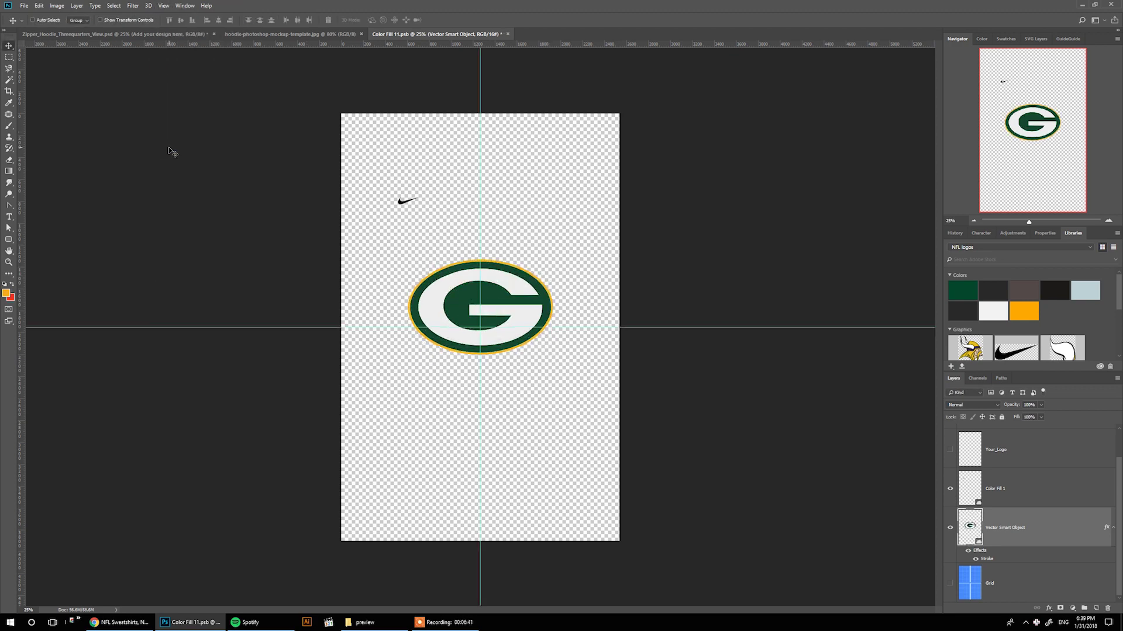
pyautogui.click(83, 34)
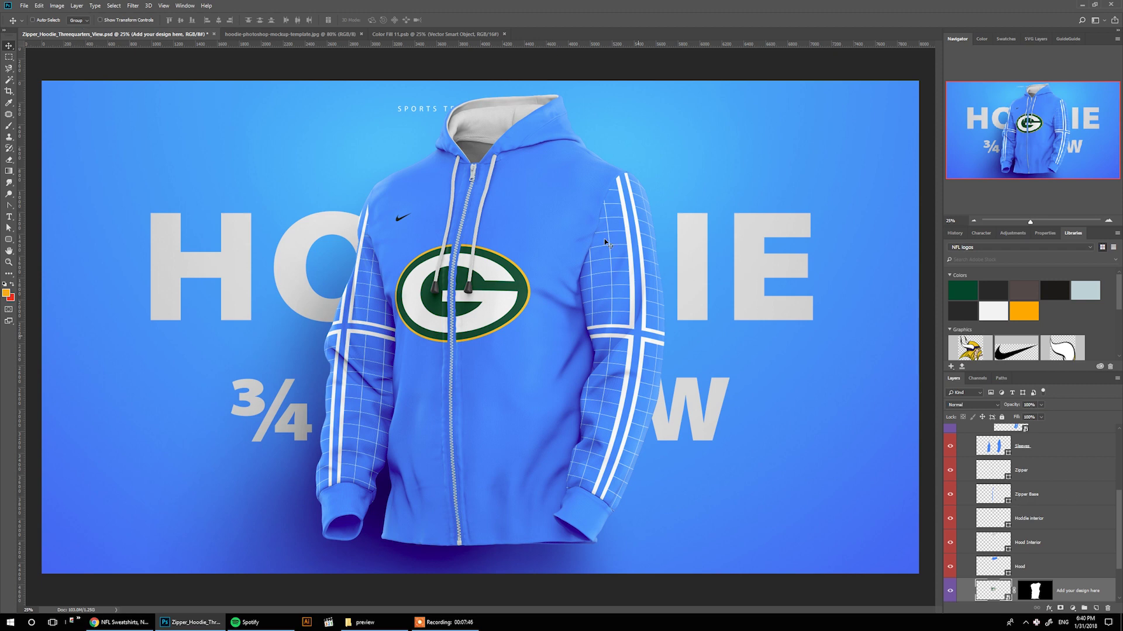
# Fill the hoodie Front dark green #04472C and the hood interior gold #FFA800
pyautogui.scroll(-1, 1081, 542)
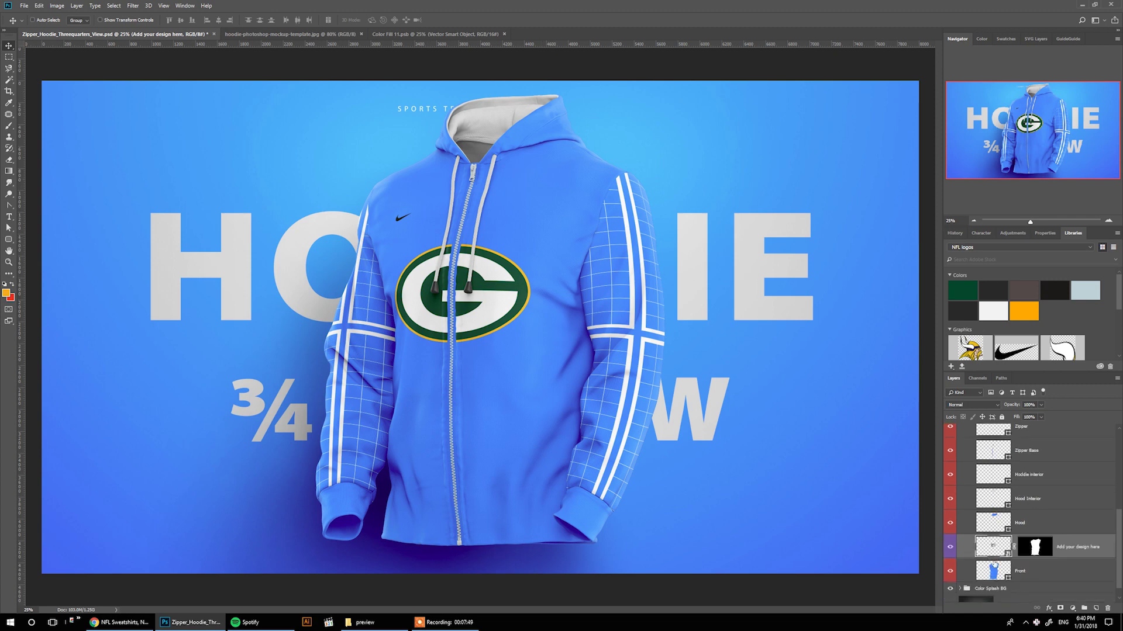
pyautogui.click(1033, 572)
pyautogui.moveTo(1013, 310)
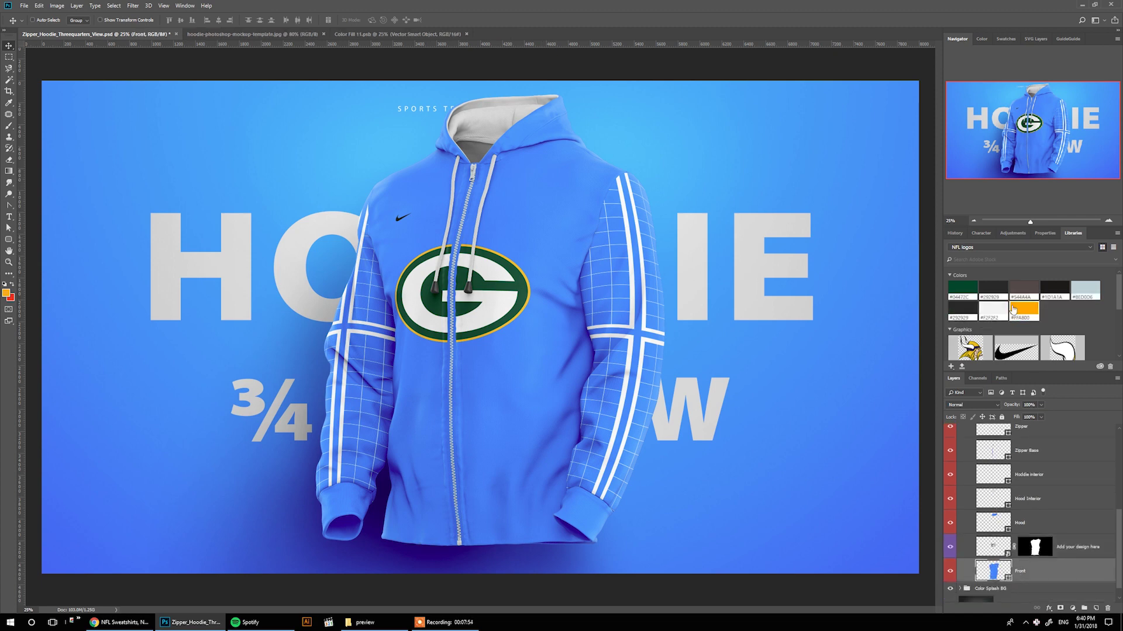
pyautogui.click(963, 288)
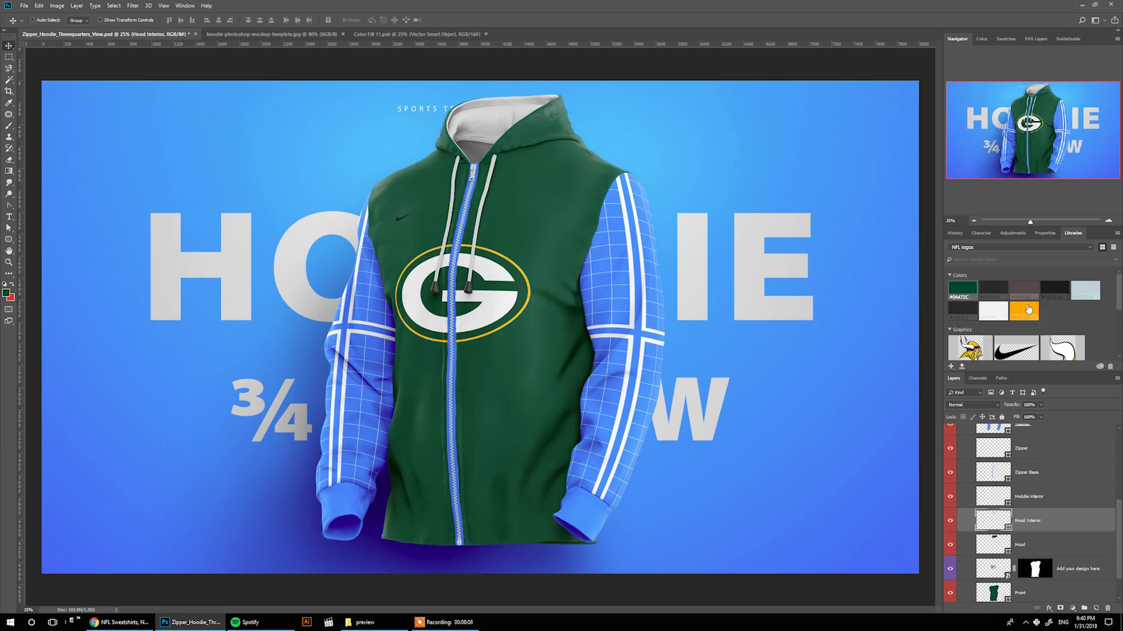
pyautogui.click(1028, 308)
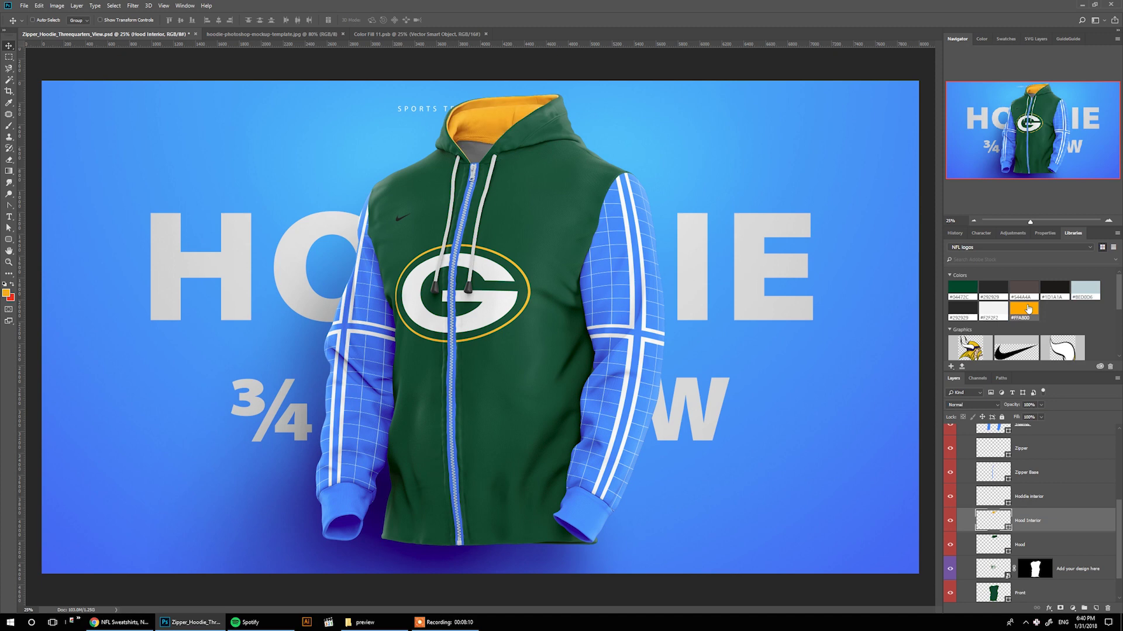
pyautogui.click(1000, 500)
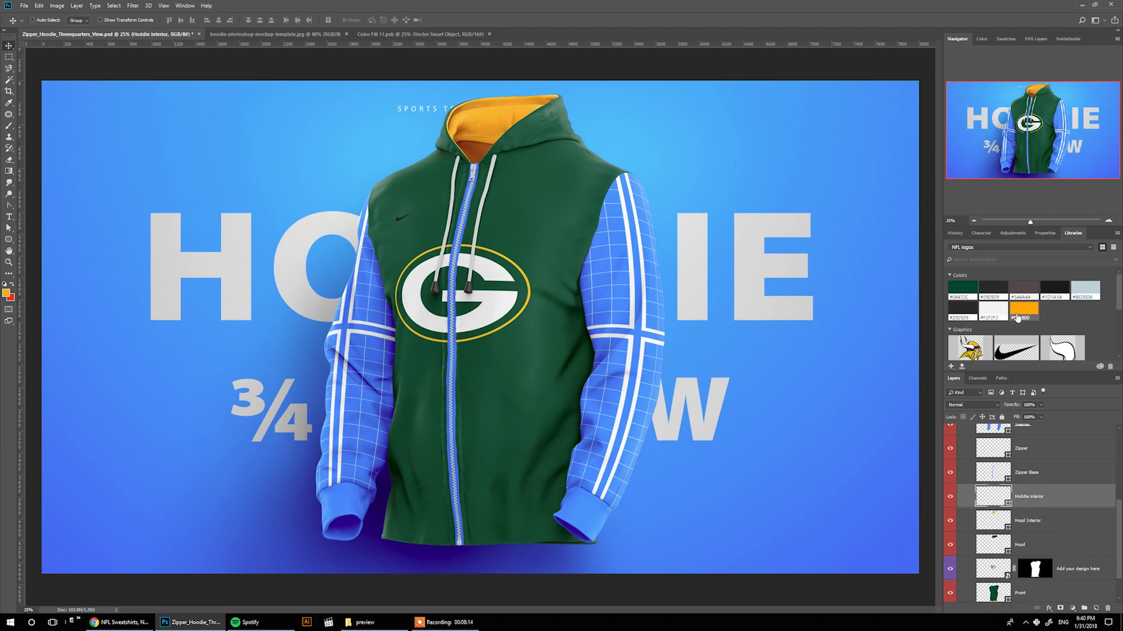
# Fill the Zipper Base layer with the dark green team colour
pyautogui.click(997, 473)
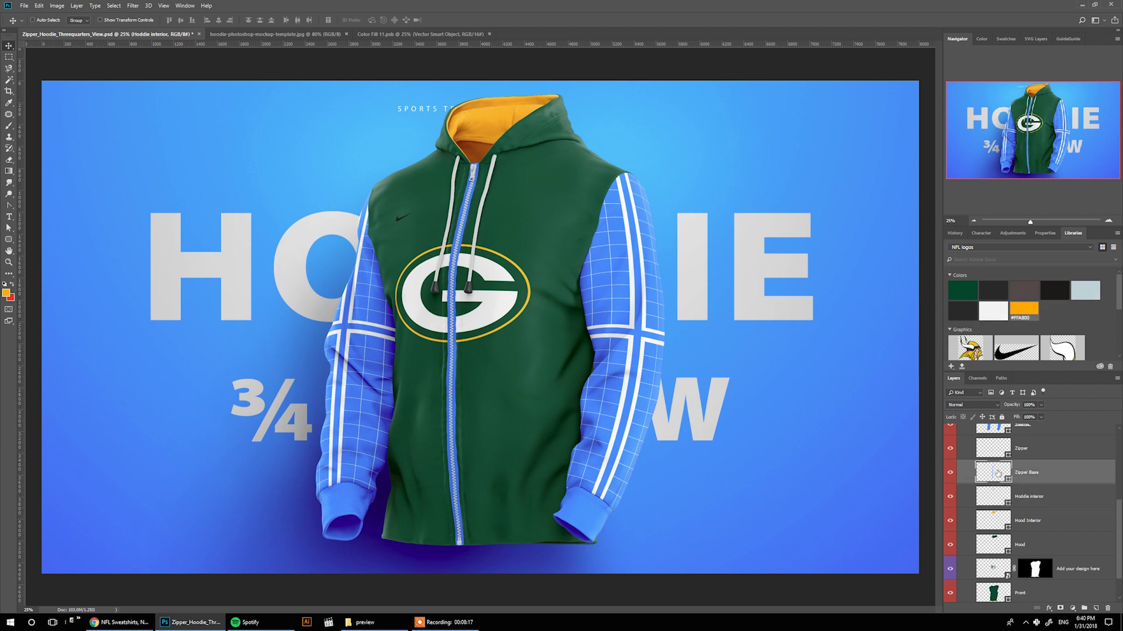
pyautogui.click(957, 291)
pyautogui.hotkey('alt', 'shift', 'BackSpace')
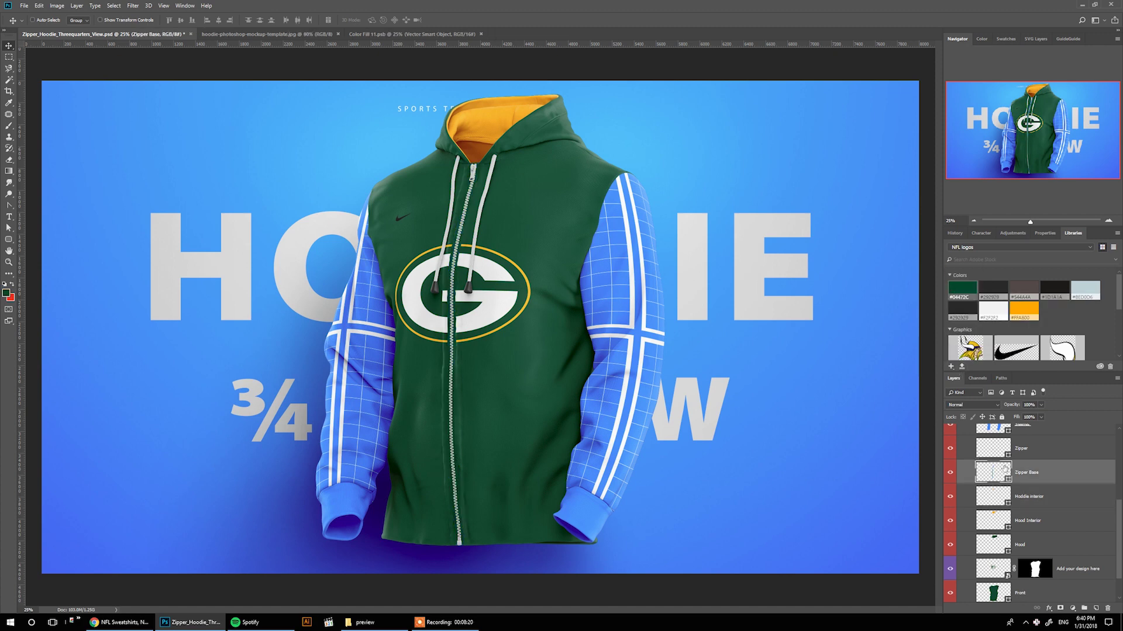
pyautogui.doubleClick(996, 473)
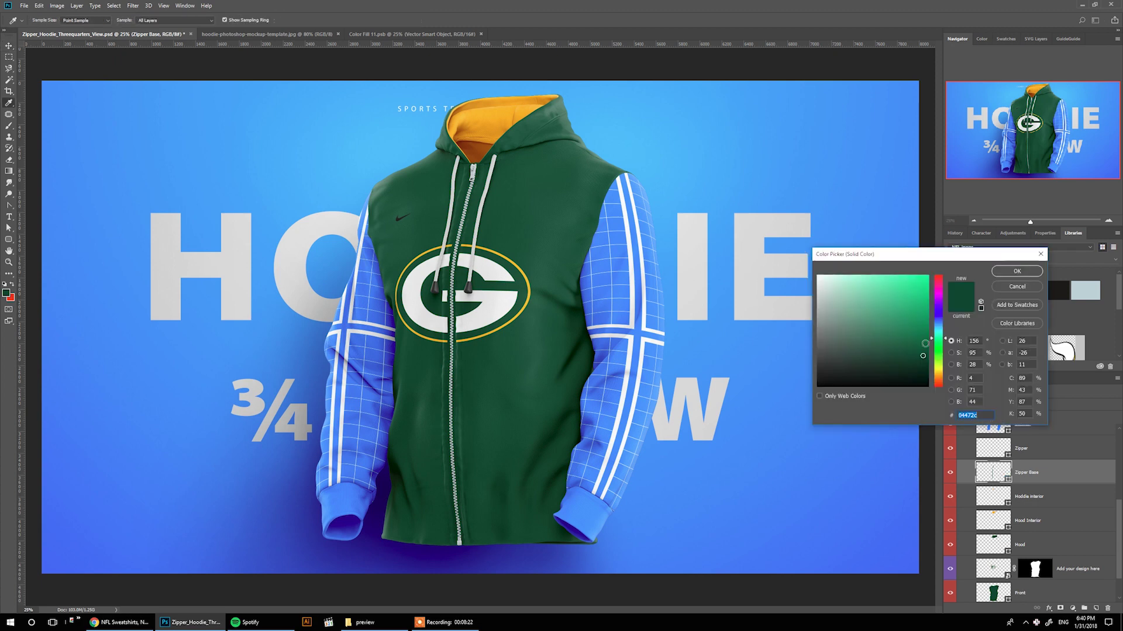
# Darken the zipper tape green slightly and fill the zipper with lighter green #206B4D
pyautogui.moveTo(923, 357); pyautogui.dragTo(924, 366)
pyautogui.click(1015, 272)
pyautogui.click(993, 454)
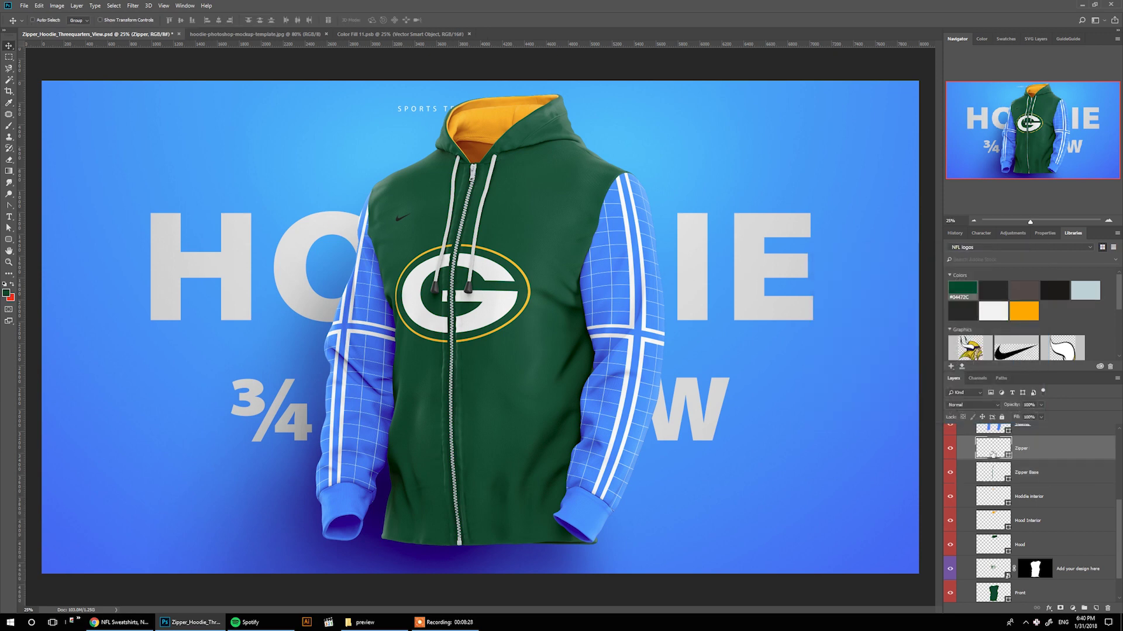
pyautogui.click(957, 290)
pyautogui.doubleClick(992, 448)
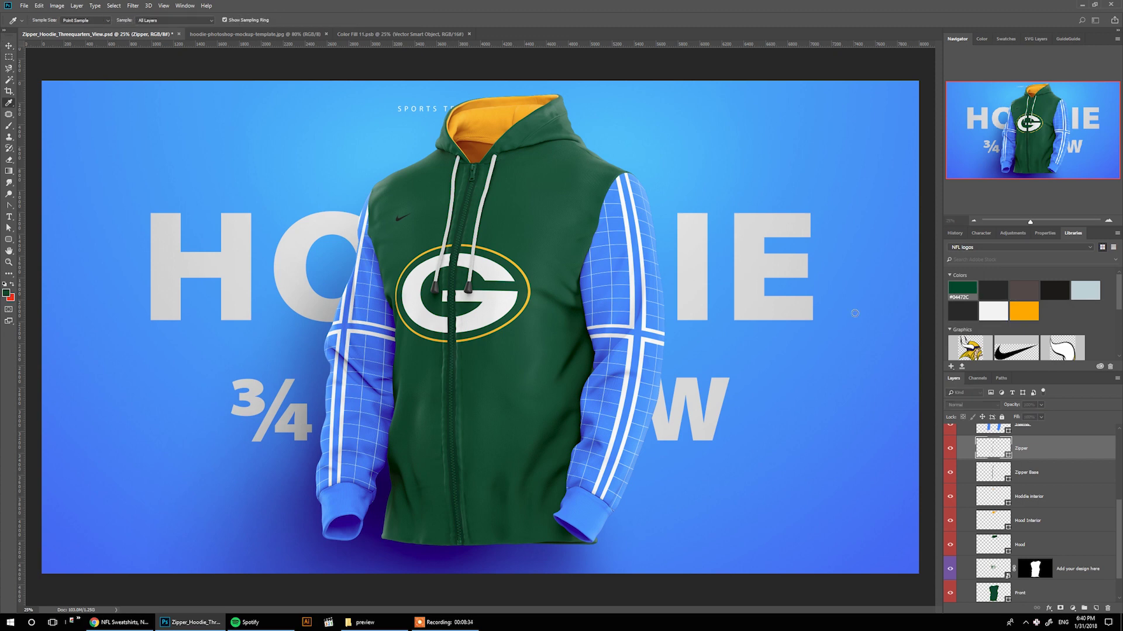
pyautogui.click(913, 343)
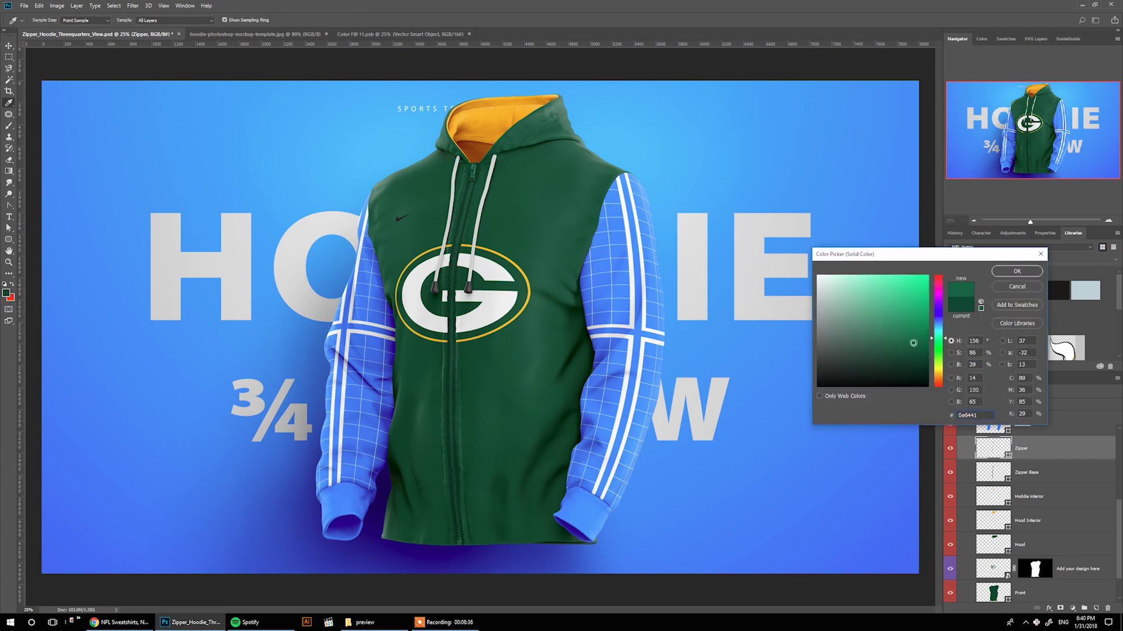
pyautogui.click(895, 340)
pyautogui.click(1017, 271)
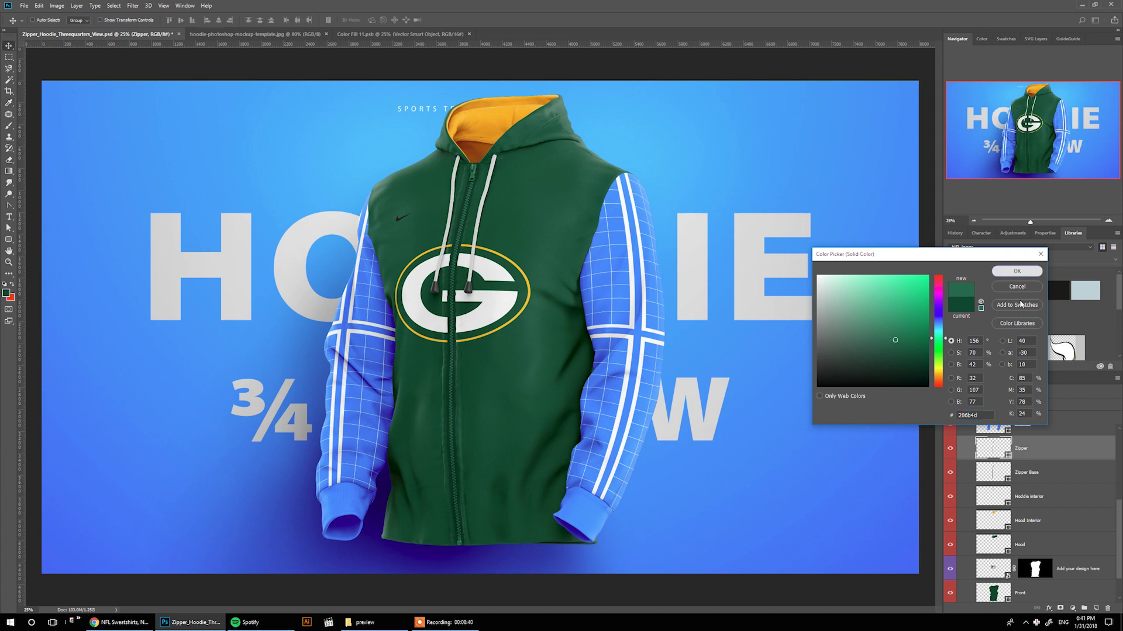
pyautogui.scroll(5, 1009, 461)
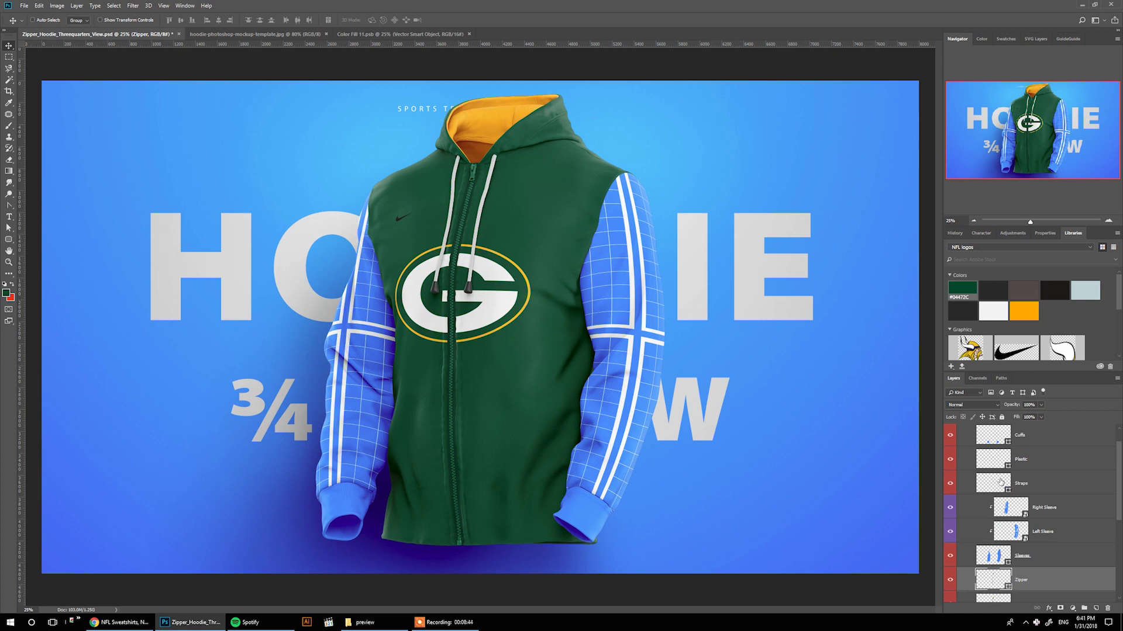
# Select the Cuffs layer and fill it dark green #04472C
pyautogui.click(999, 487)
pyautogui.click(994, 461)
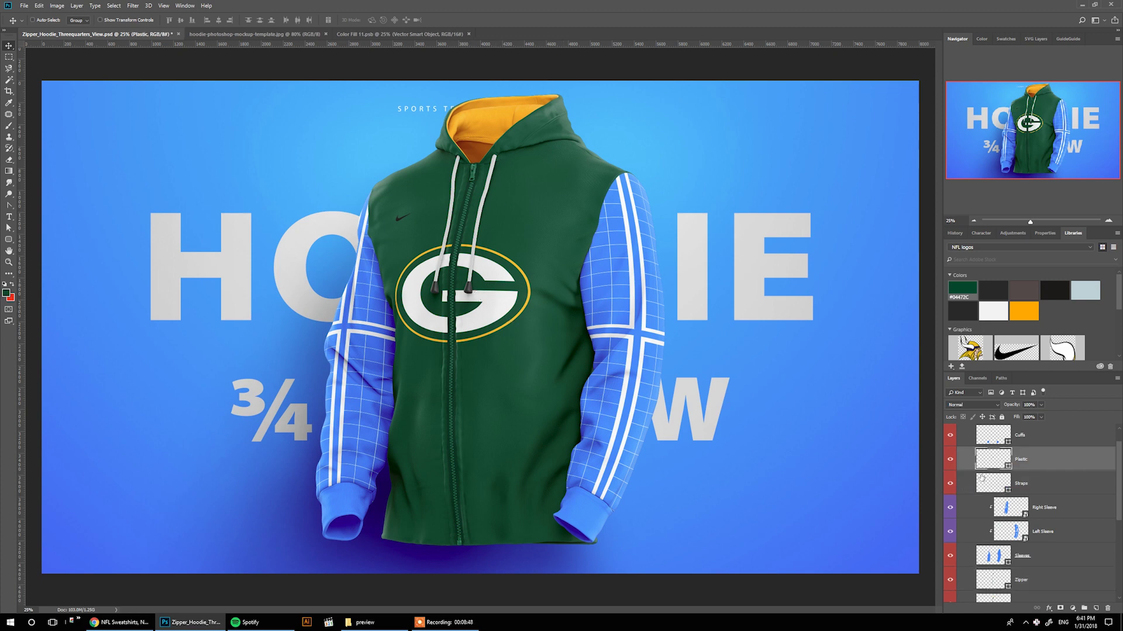
pyautogui.scroll(1, 982, 478)
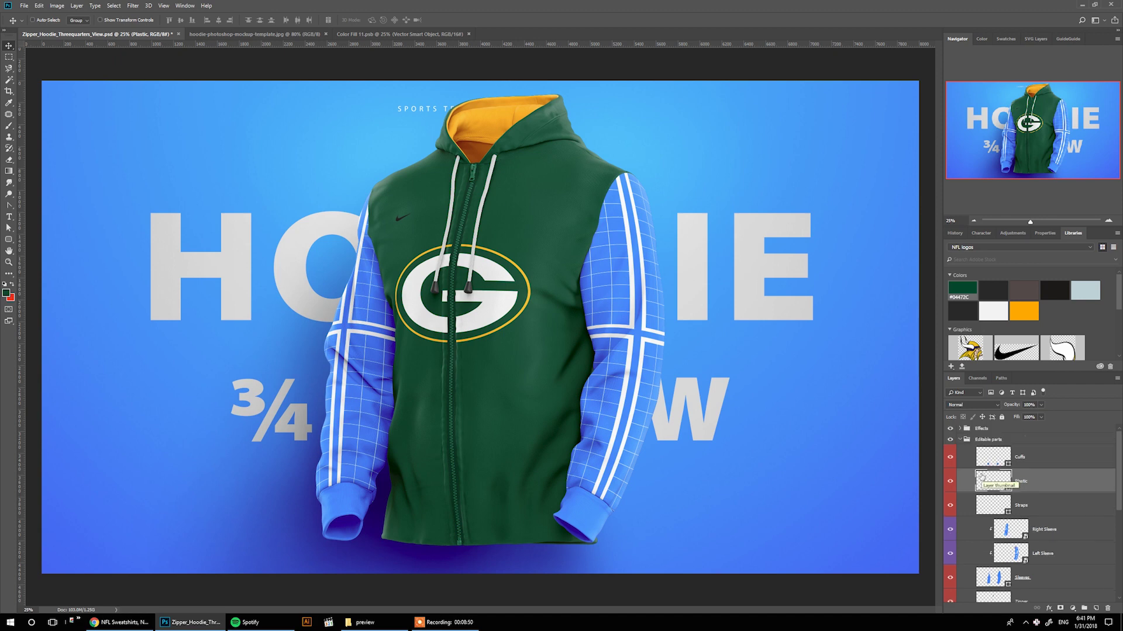
pyautogui.click(985, 465)
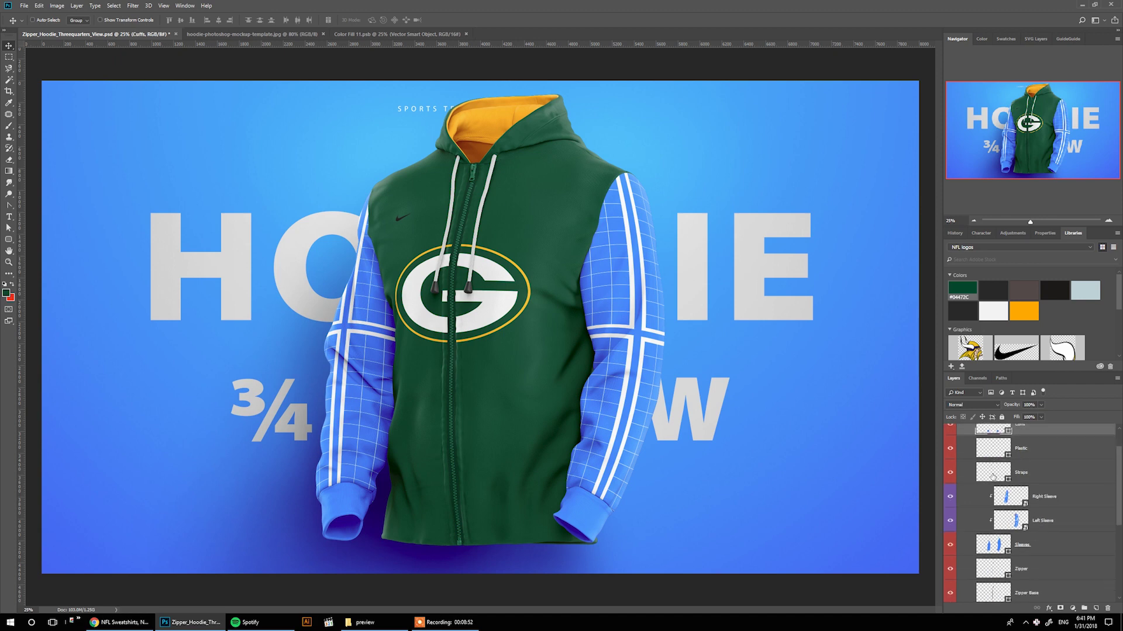
pyautogui.click(965, 295)
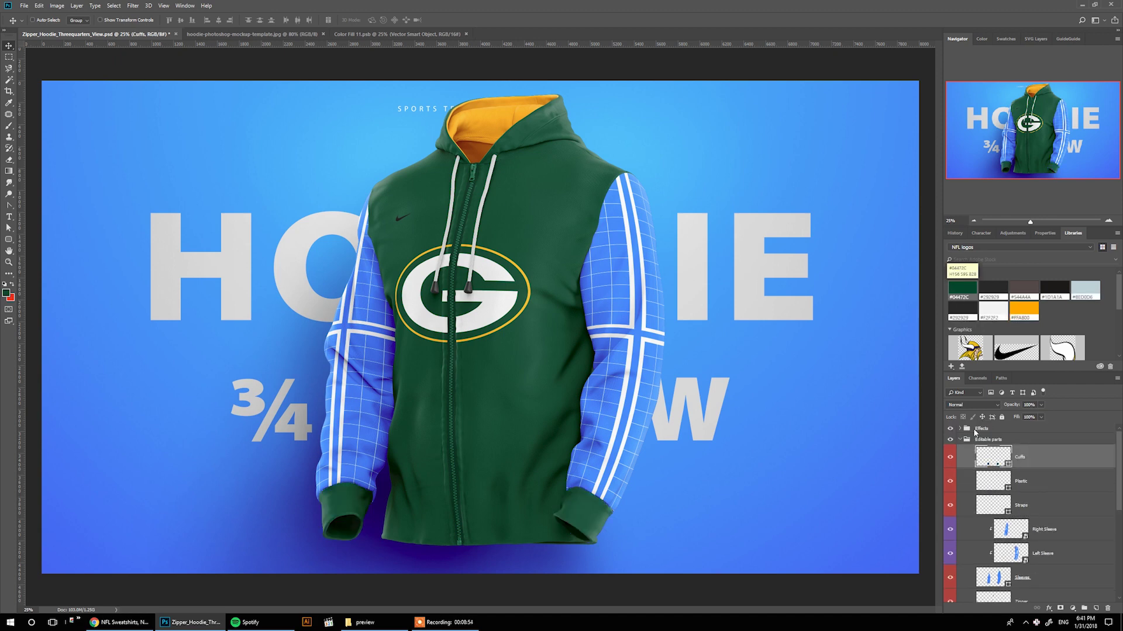
# In the right sleeve artwork, show the gold-and-white stripe Design group, hide the grid, save and close
pyautogui.doubleClick(1007, 530)
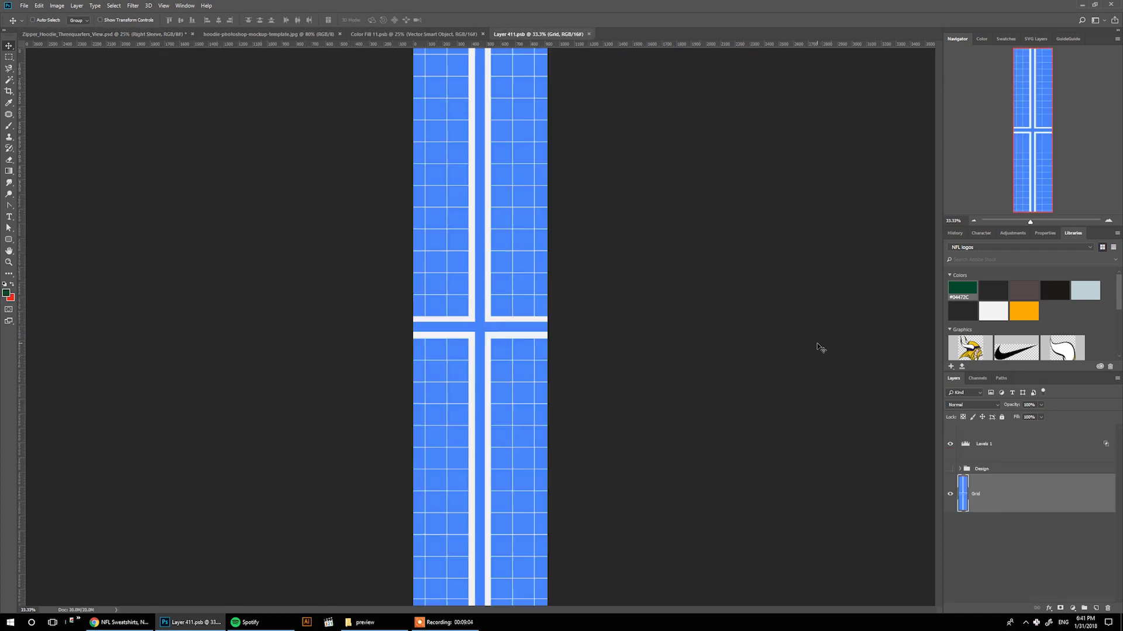
pyautogui.click(984, 469)
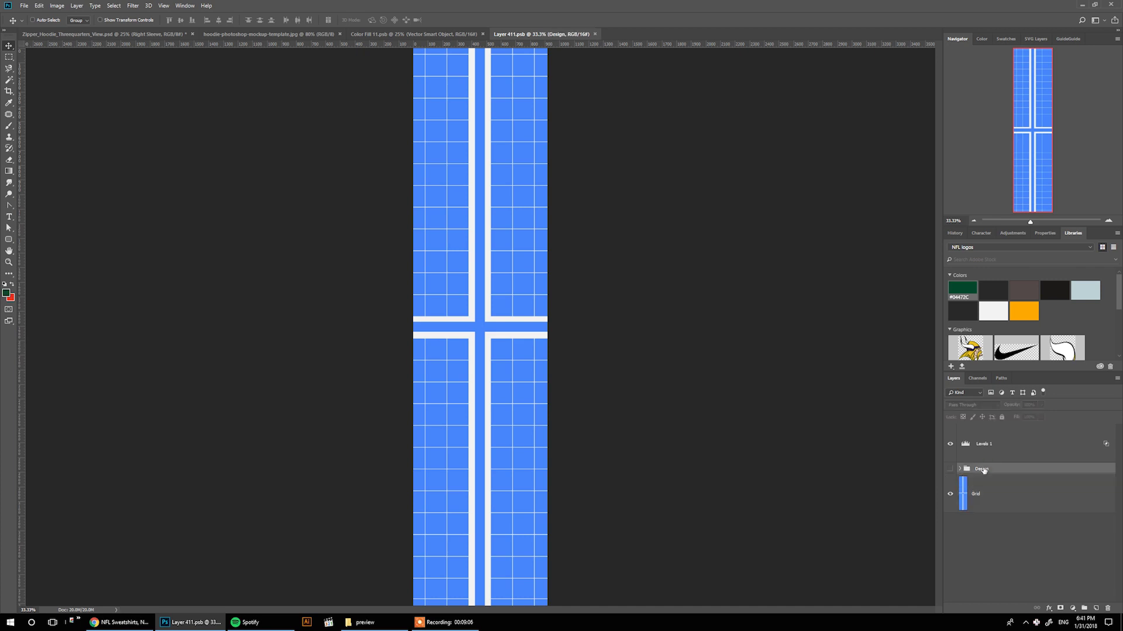
pyautogui.click(950, 469)
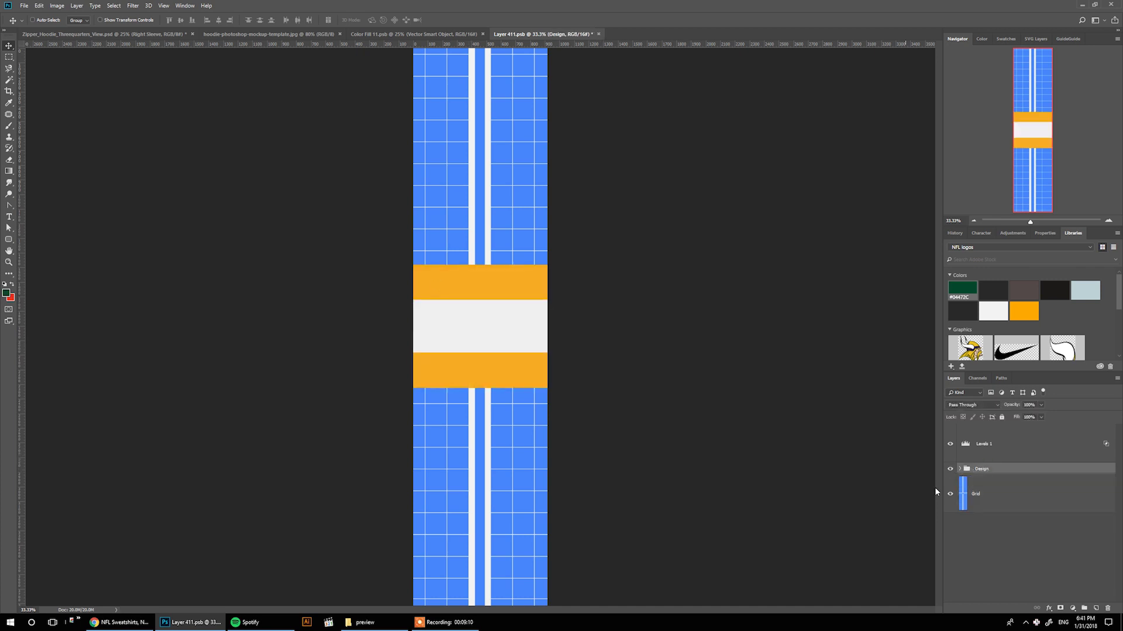
pyautogui.click(950, 494)
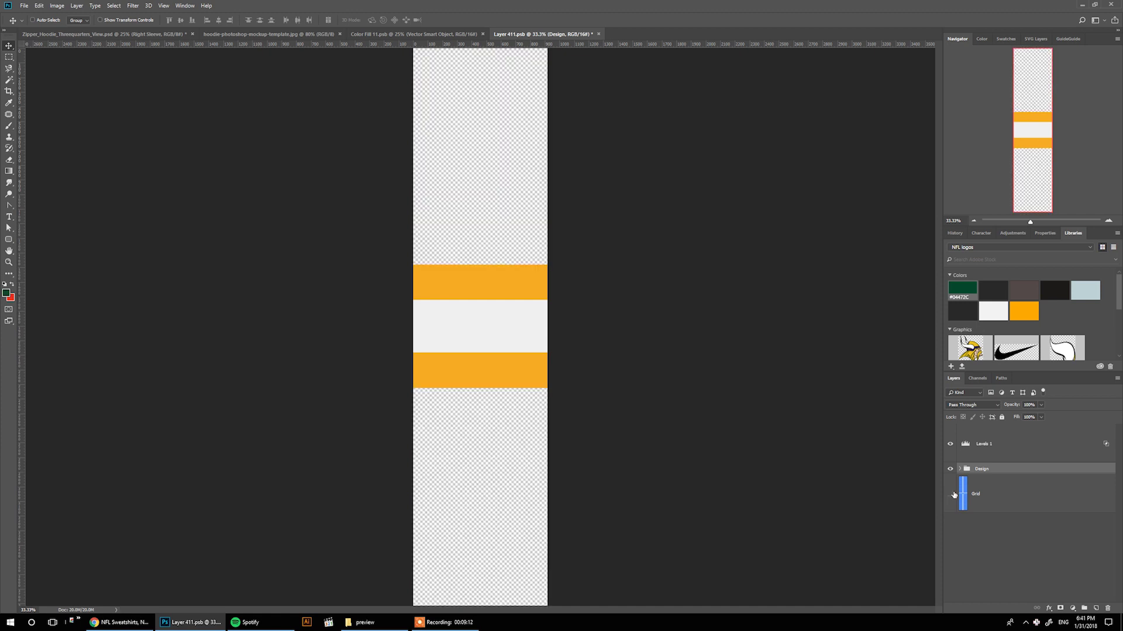
pyautogui.hotkey('ctrl', 's')
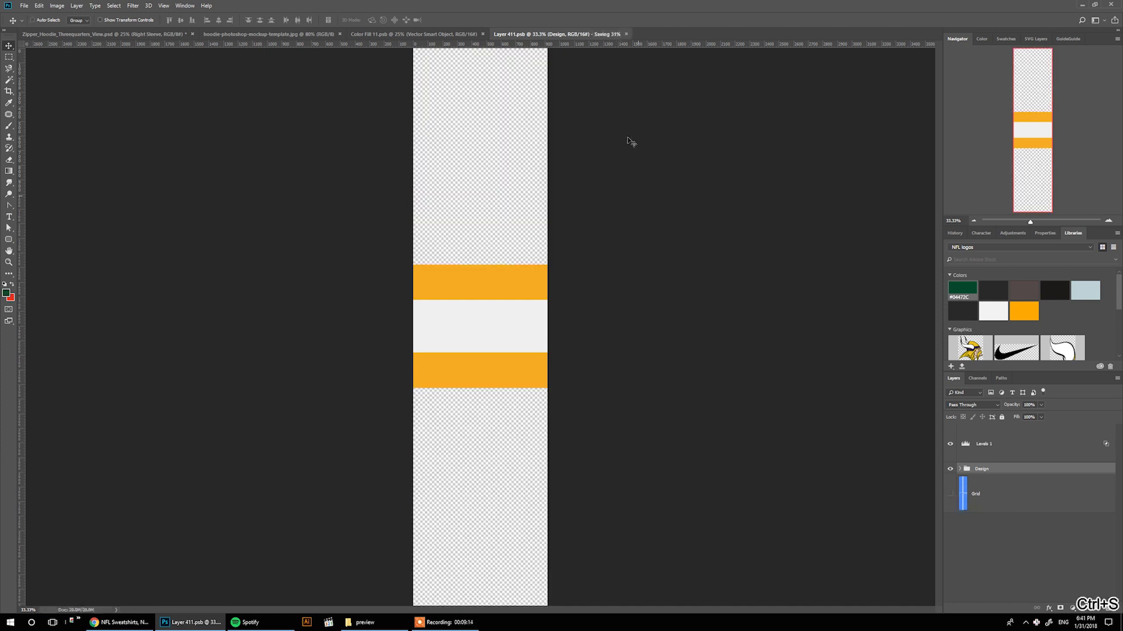
pyautogui.click(595, 34)
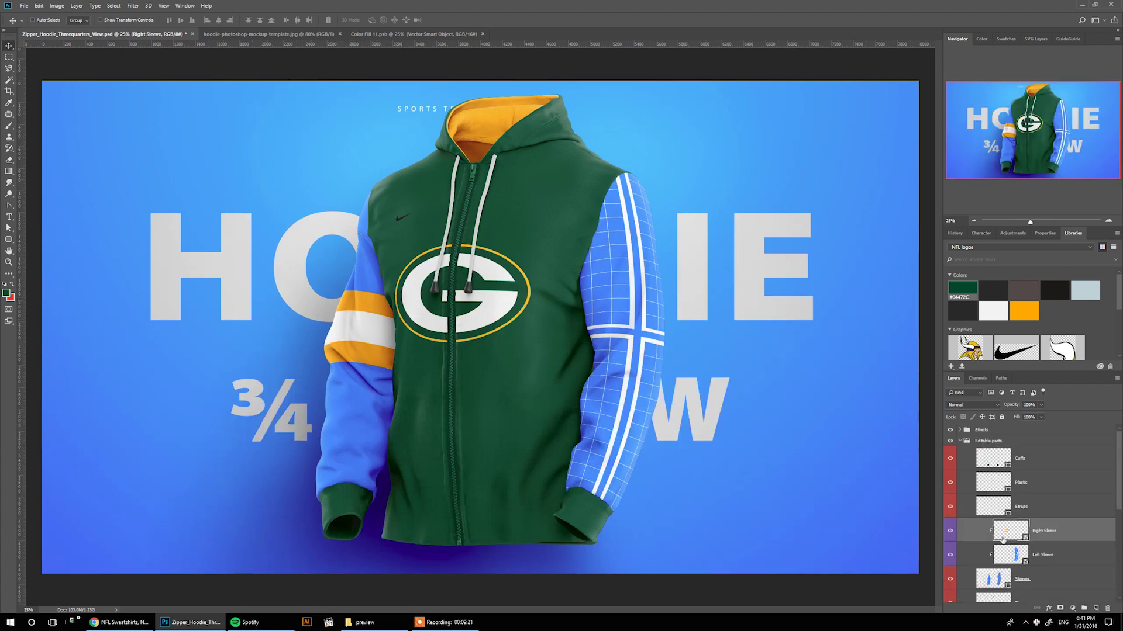
# Fill the Sleeves layer dark green #04472C and open the left sleeve smart object
pyautogui.scroll(-1, 1001, 541)
pyautogui.click(988, 557)
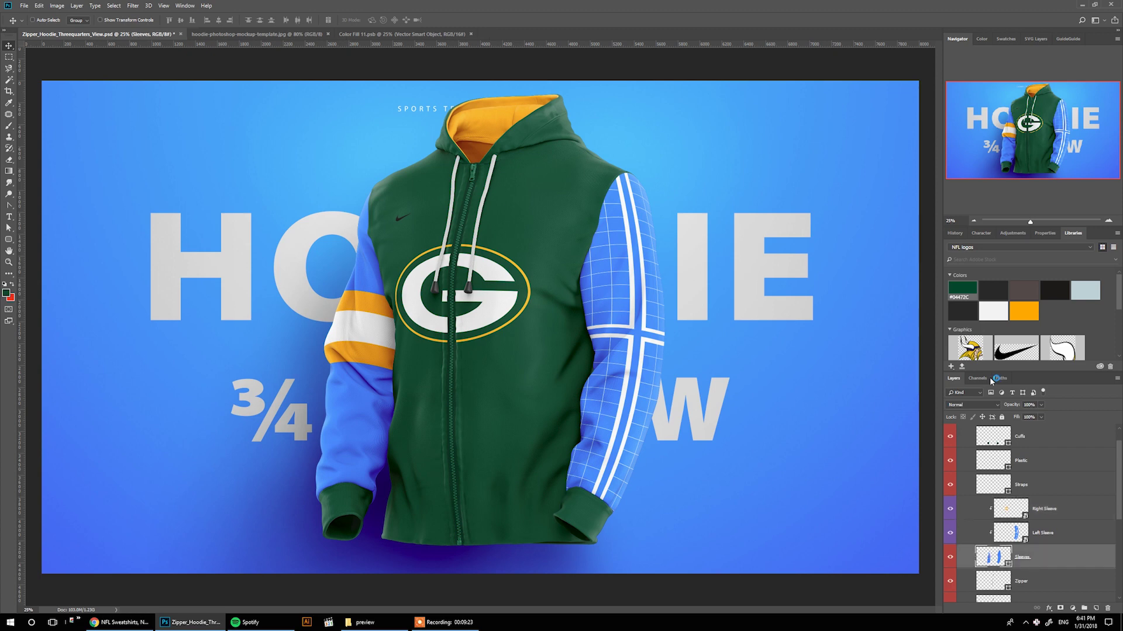
pyautogui.click(953, 292)
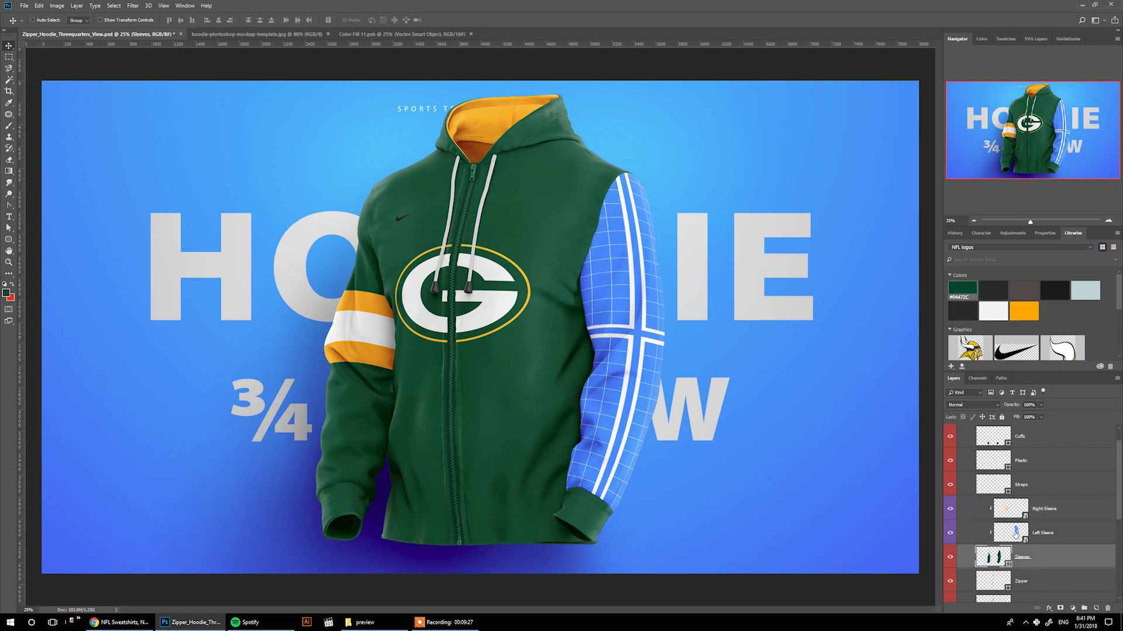
pyautogui.doubleClick(1011, 533)
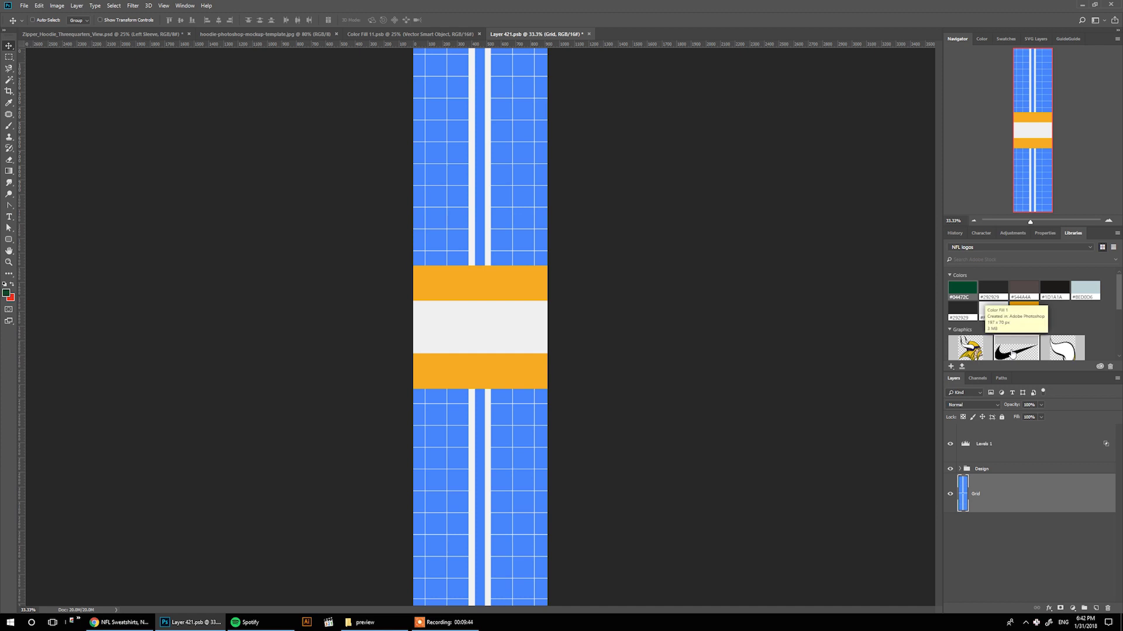
# Place the sleeve's Nike swoosh near the top and give it a white (ffffff) colour overlay
pyautogui.moveTo(1012, 350); pyautogui.dragTo(478, 124)
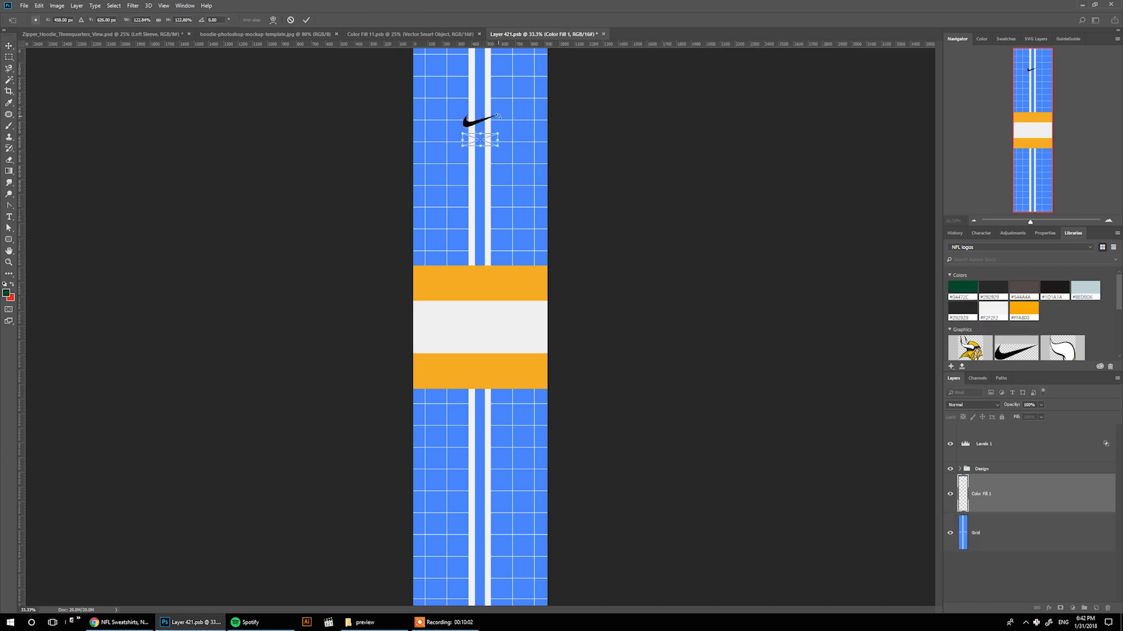
pyautogui.doubleClick(994, 494)
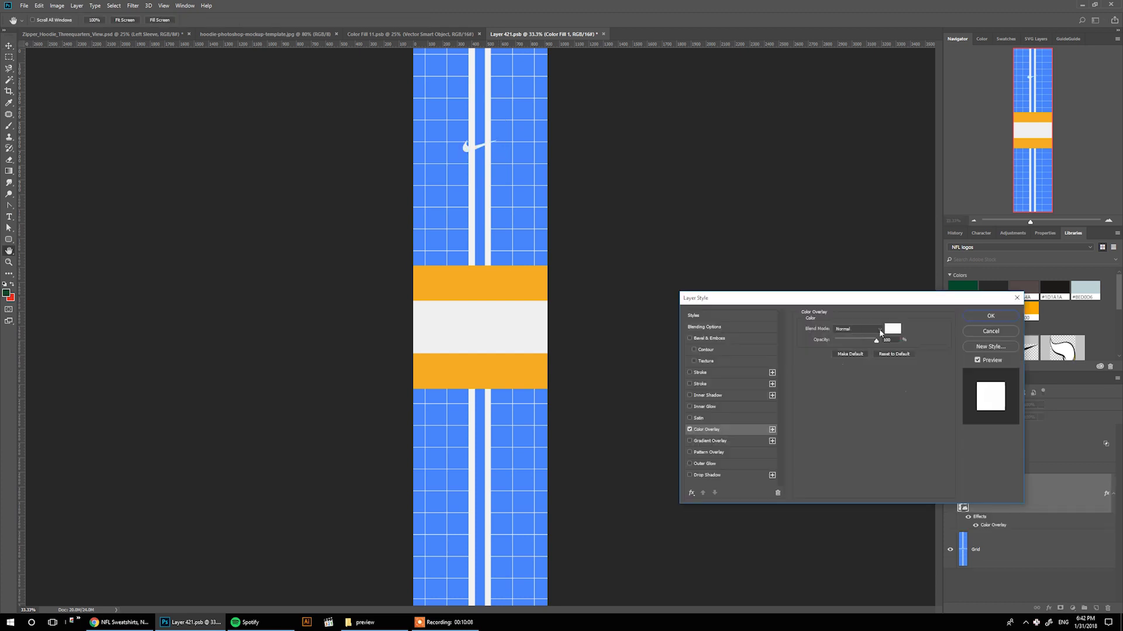
pyautogui.click(889, 330)
pyautogui.write('ffffff')
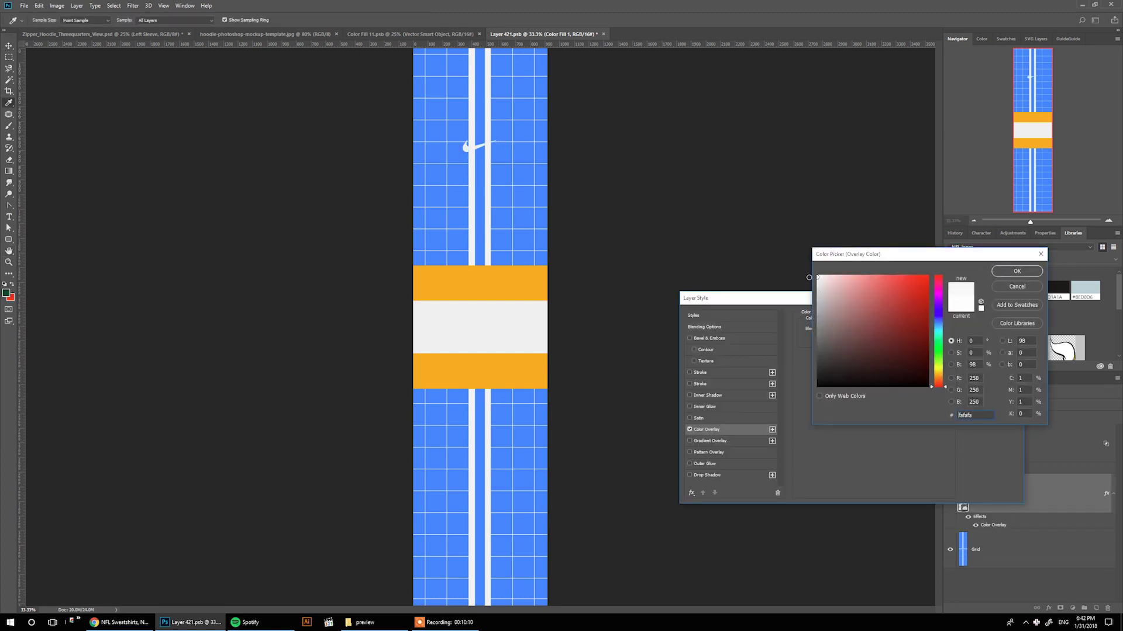
pyautogui.press('Return')
pyautogui.press('Return')
pyautogui.click(950, 549)
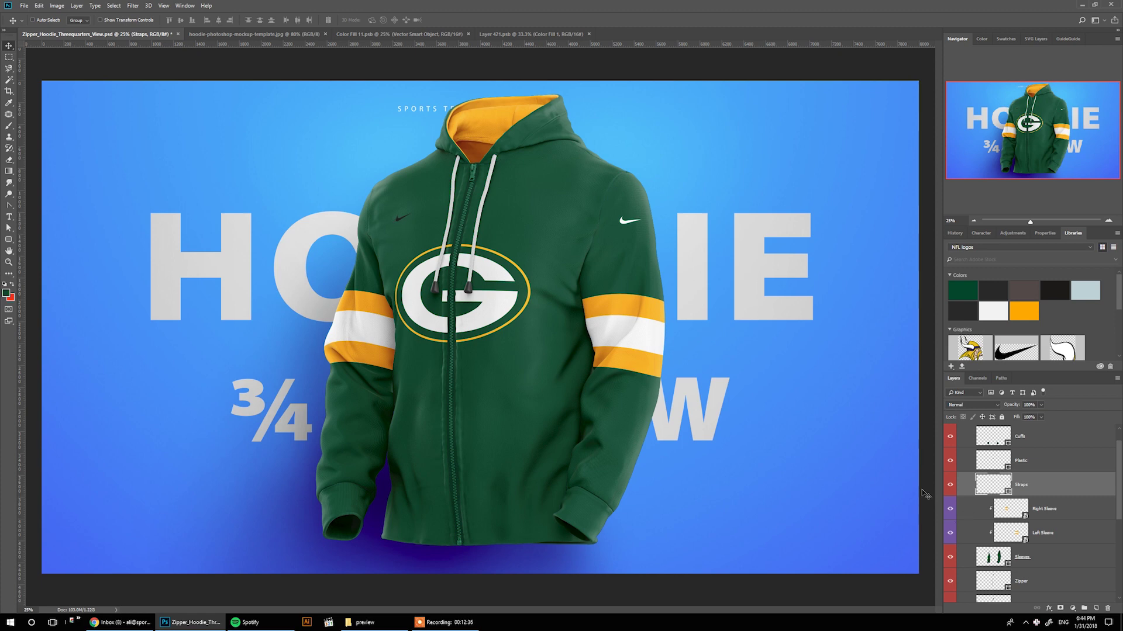
# Move the white swoosh lower on the left sleeve and save Layer 421.psb back to the mockup
pyautogui.doubleClick(1006, 533)
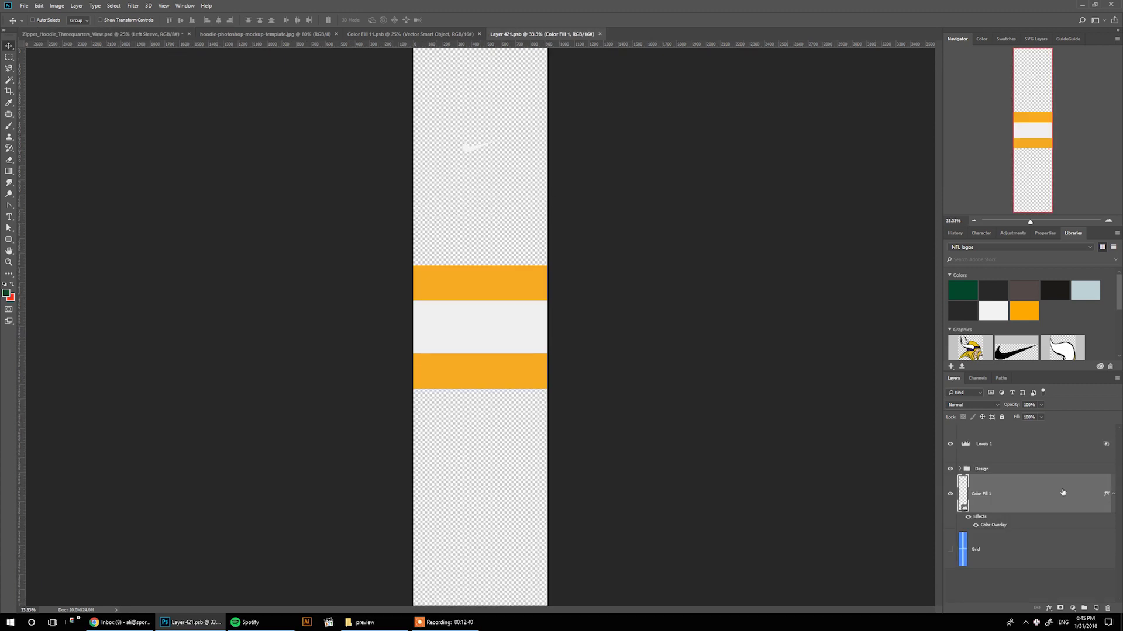
pyautogui.moveTo(478, 150); pyautogui.dragTo(490, 169)
pyautogui.hotkey('ctrl', 's')
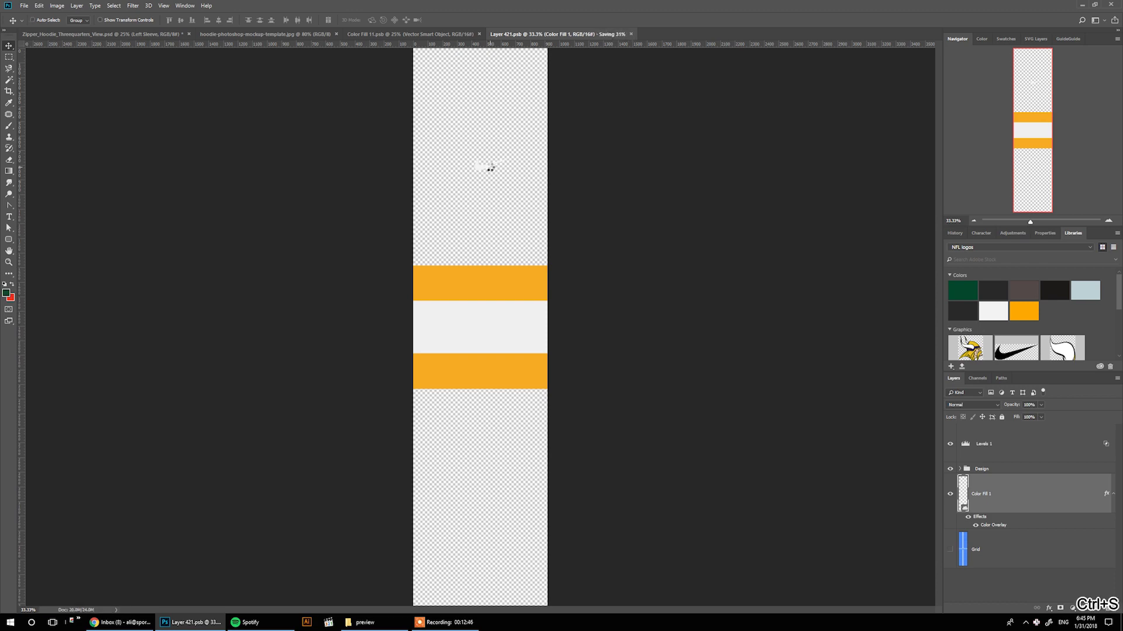
pyautogui.click(151, 33)
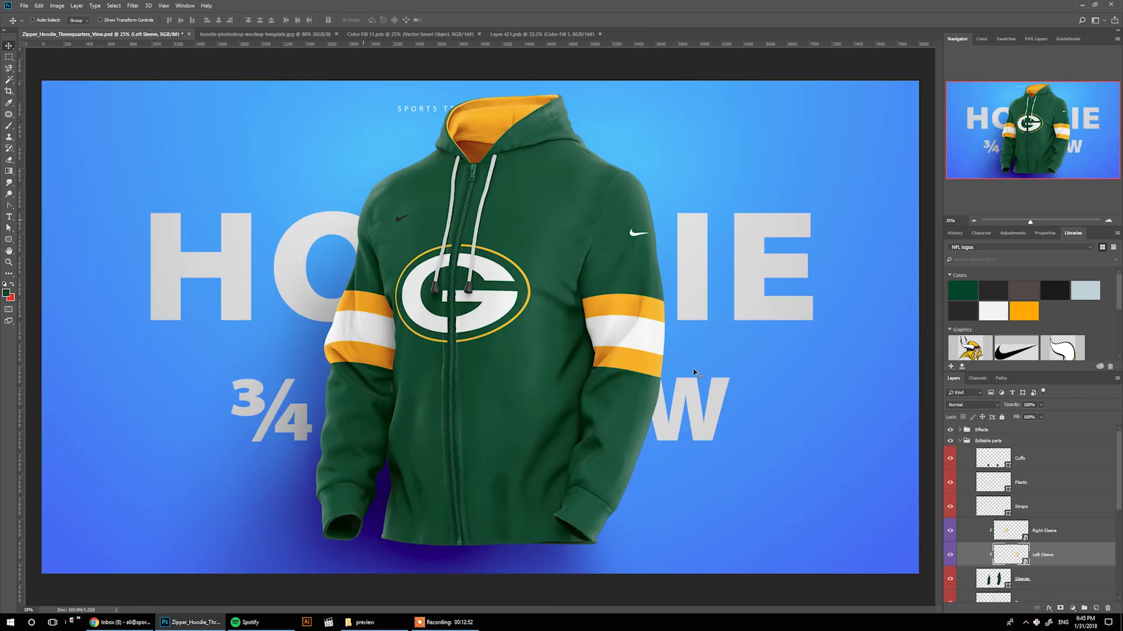
# Add a white Color Overlay to the chest design's Color Fill 1 swoosh and save it into the mockup
pyautogui.scroll(-10, 1053, 568)
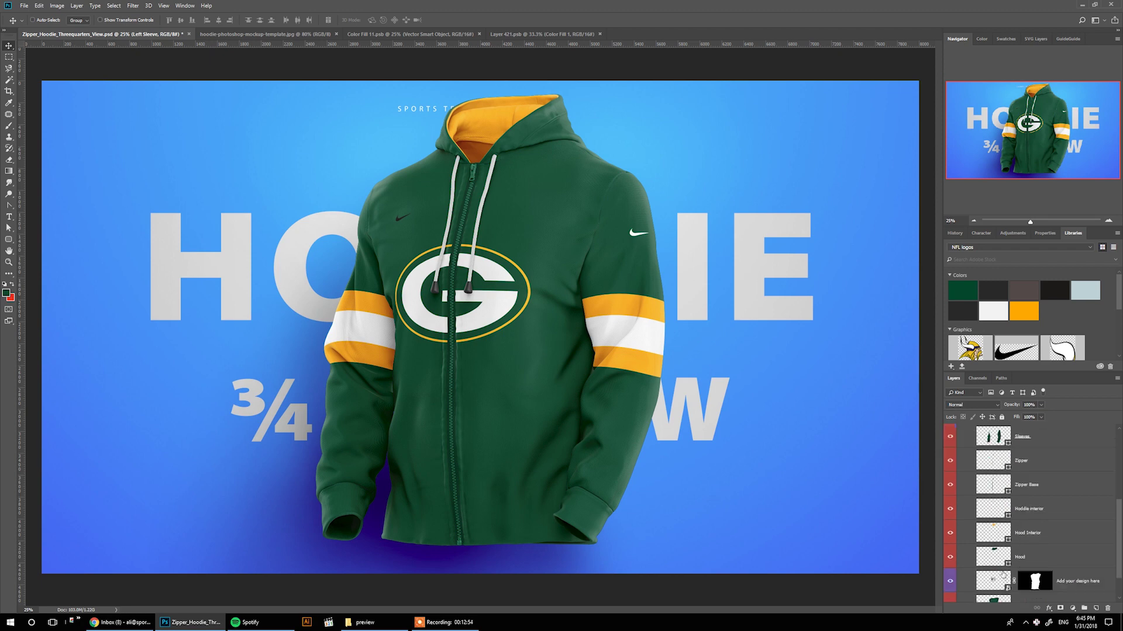
pyautogui.doubleClick(994, 541)
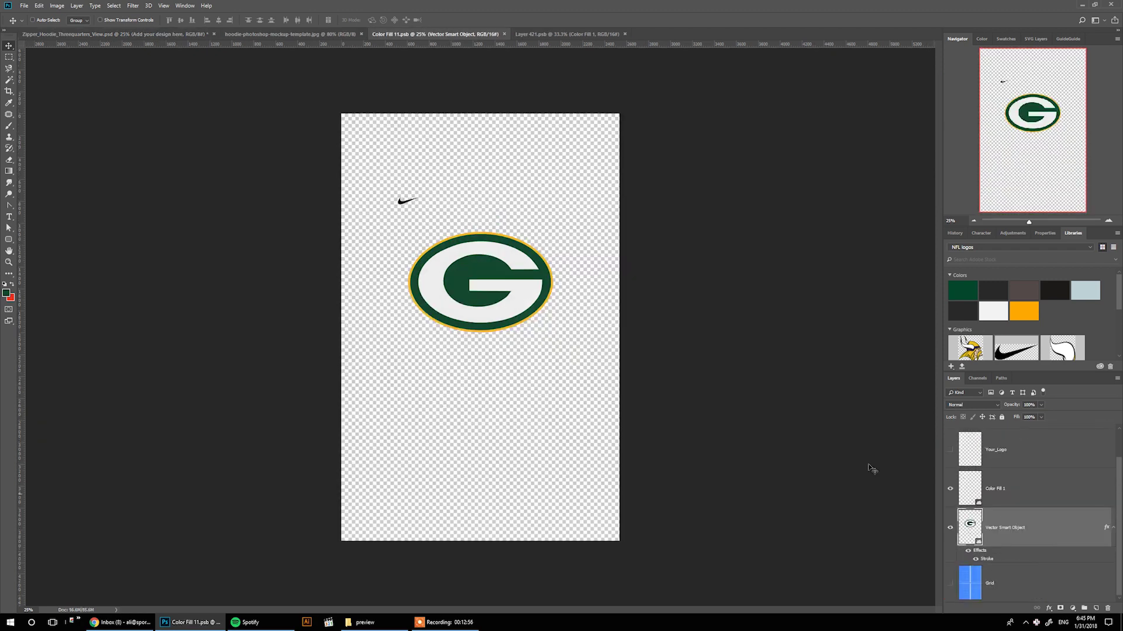
pyautogui.click(1024, 495)
pyautogui.doubleClick(1019, 484)
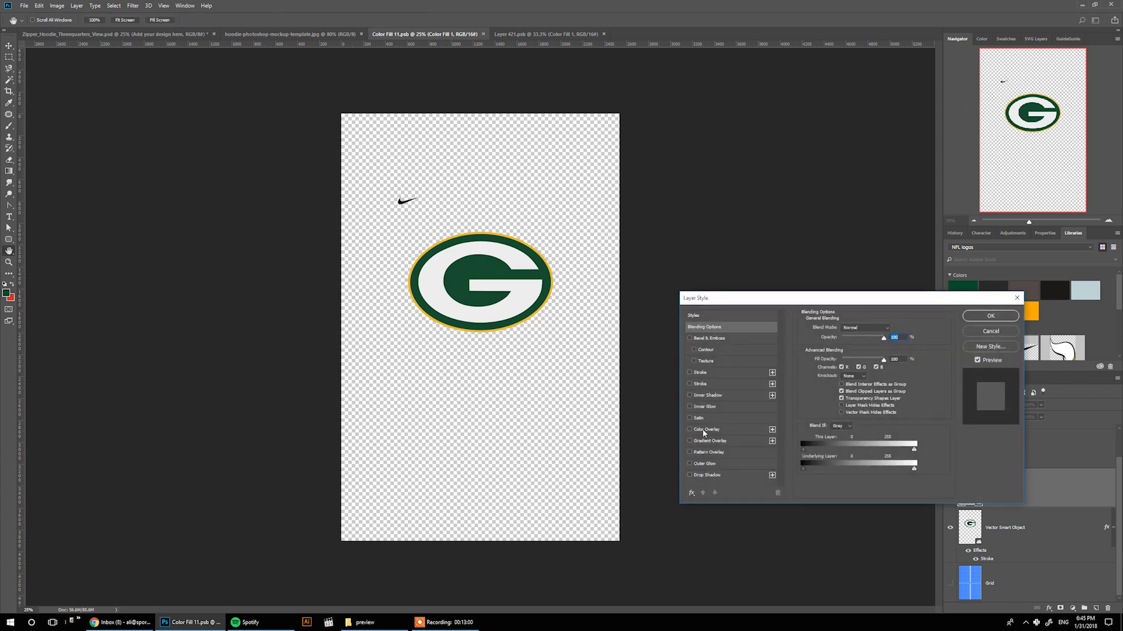
pyautogui.click(705, 430)
pyautogui.press('Return')
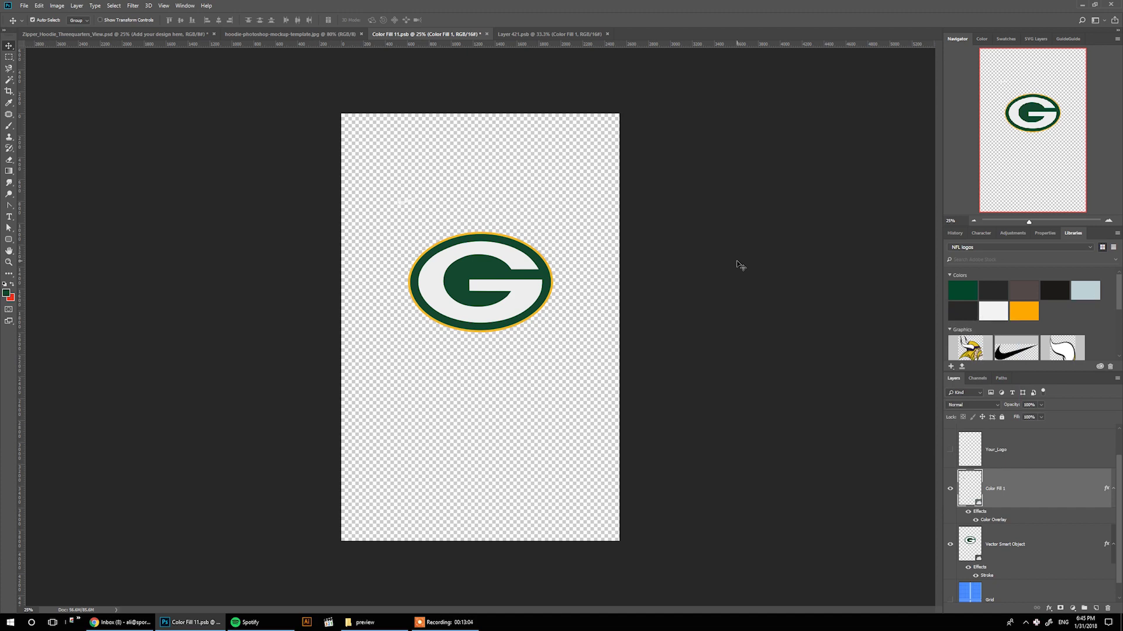
pyautogui.hotkey('ctrl', 's')
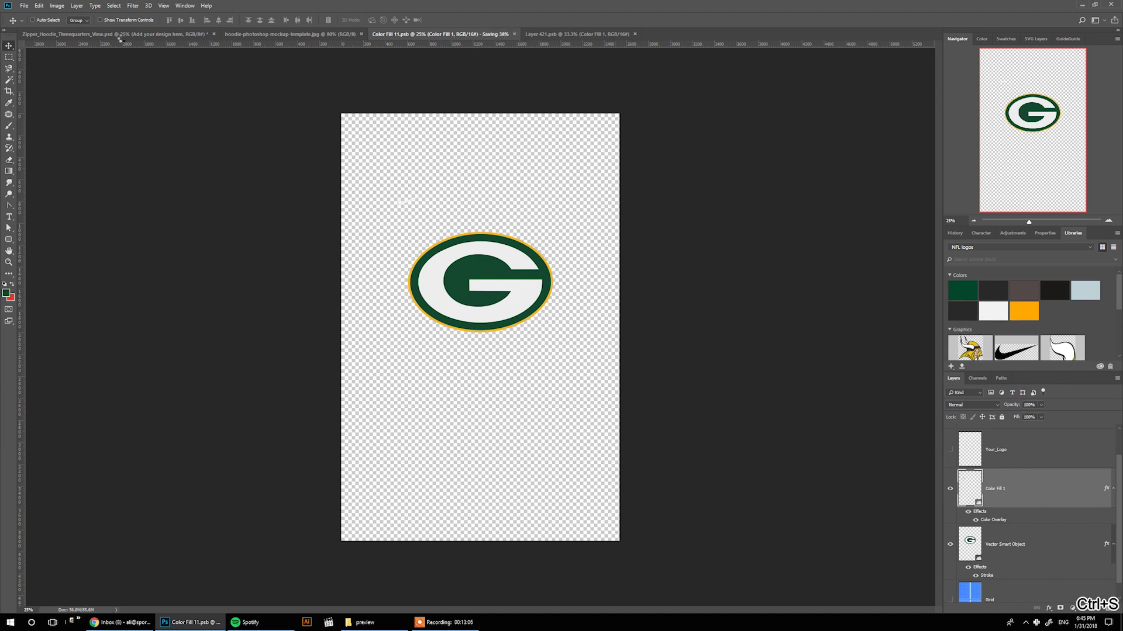
pyautogui.click(119, 33)
pyautogui.scroll(3, 971, 497)
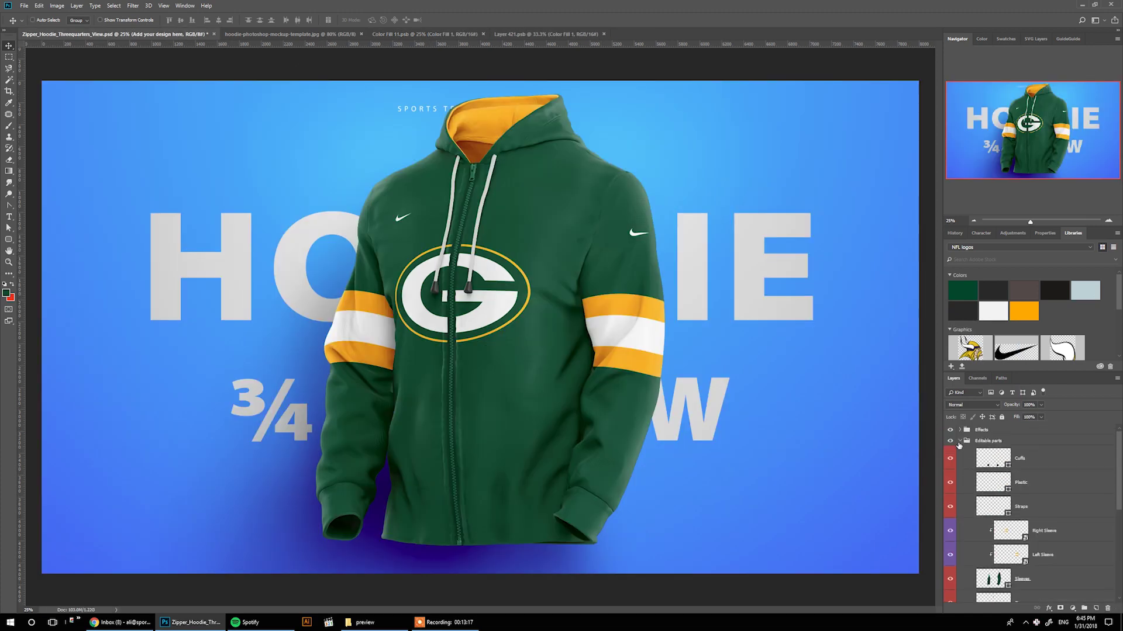
# Fill the BG Color layer inside Color Splash BG with the dark Packers green library swatch
pyautogui.click(959, 442)
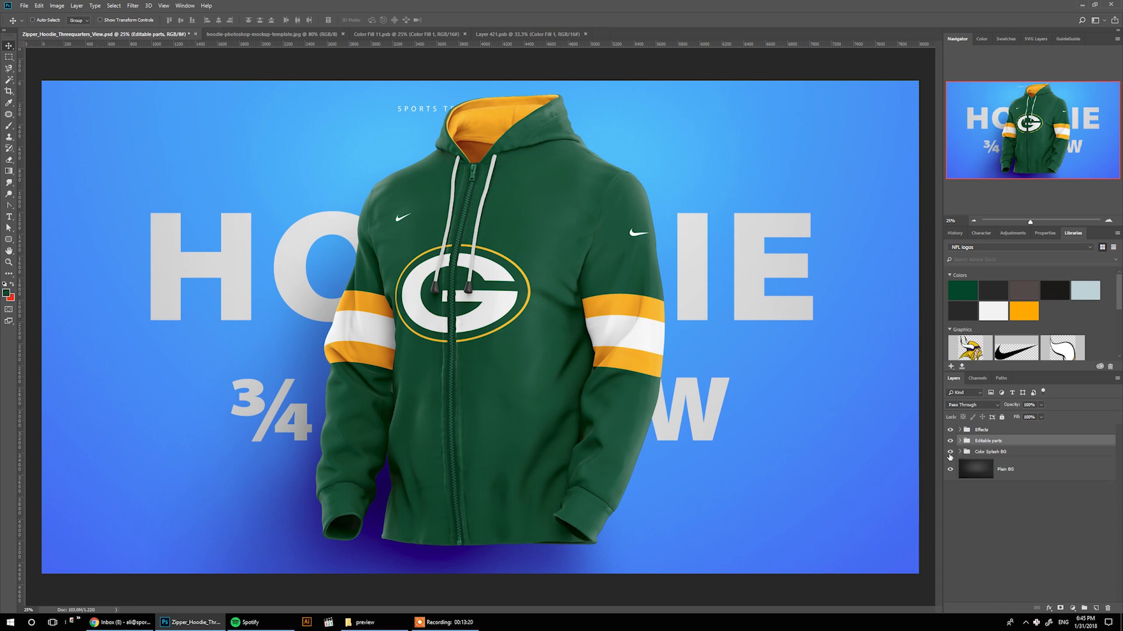
pyautogui.click(966, 452)
pyautogui.click(958, 453)
pyautogui.scroll(-1, 986, 517)
pyautogui.click(995, 567)
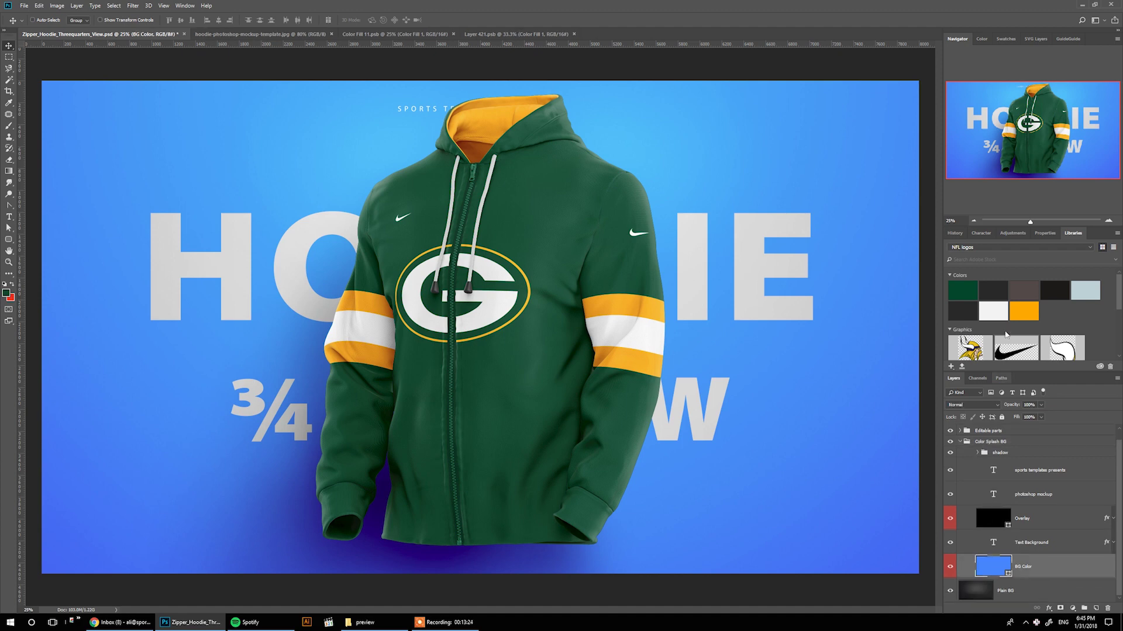
pyautogui.click(965, 292)
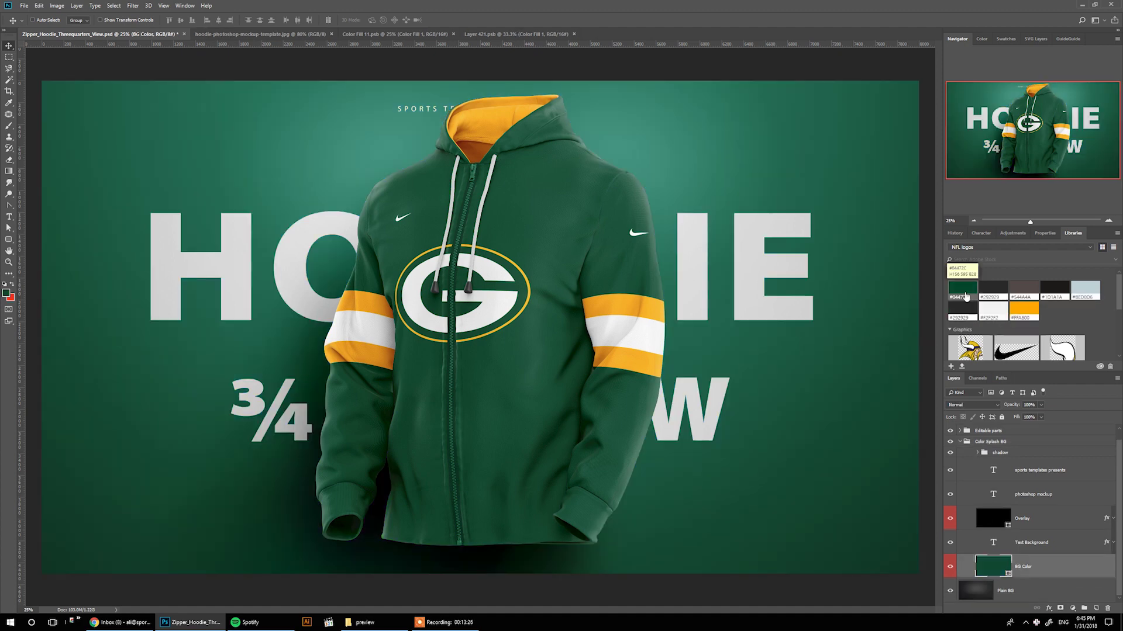
pyautogui.click(1018, 494)
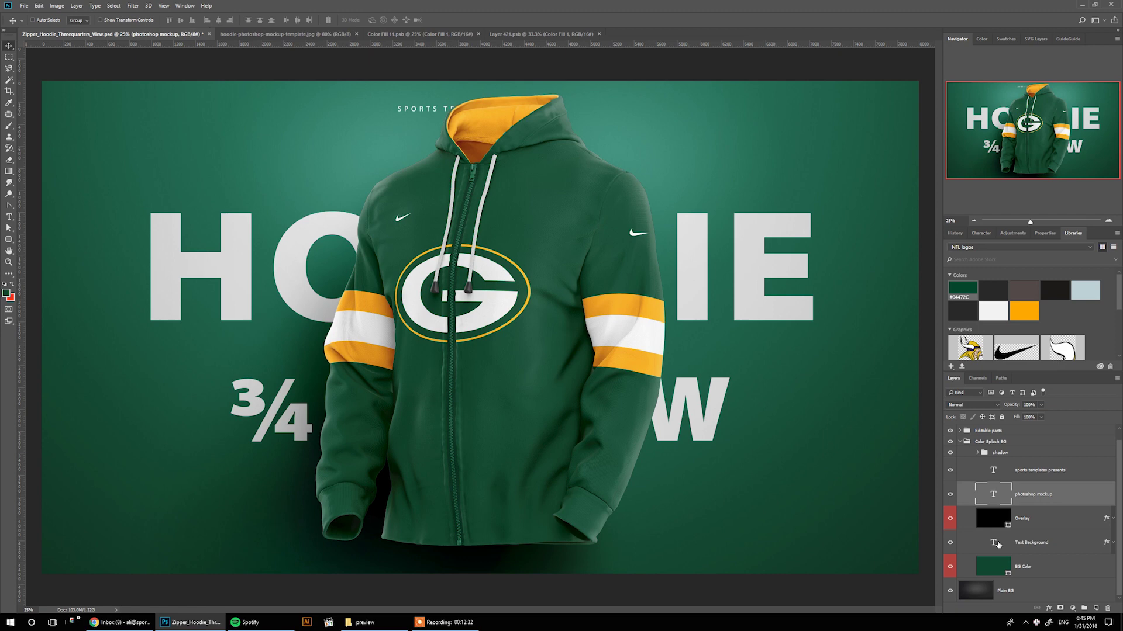
# Replace the big background lettering with PACKERS above HOODIE and commit the text
pyautogui.doubleClick(994, 542)
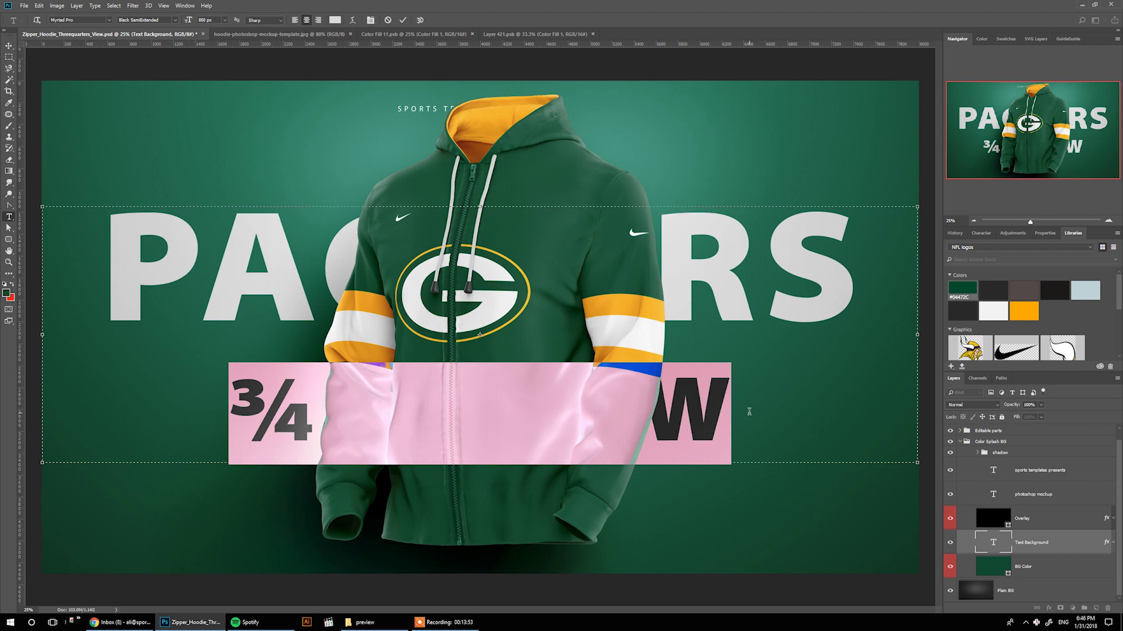
pyautogui.write('HOODIE')
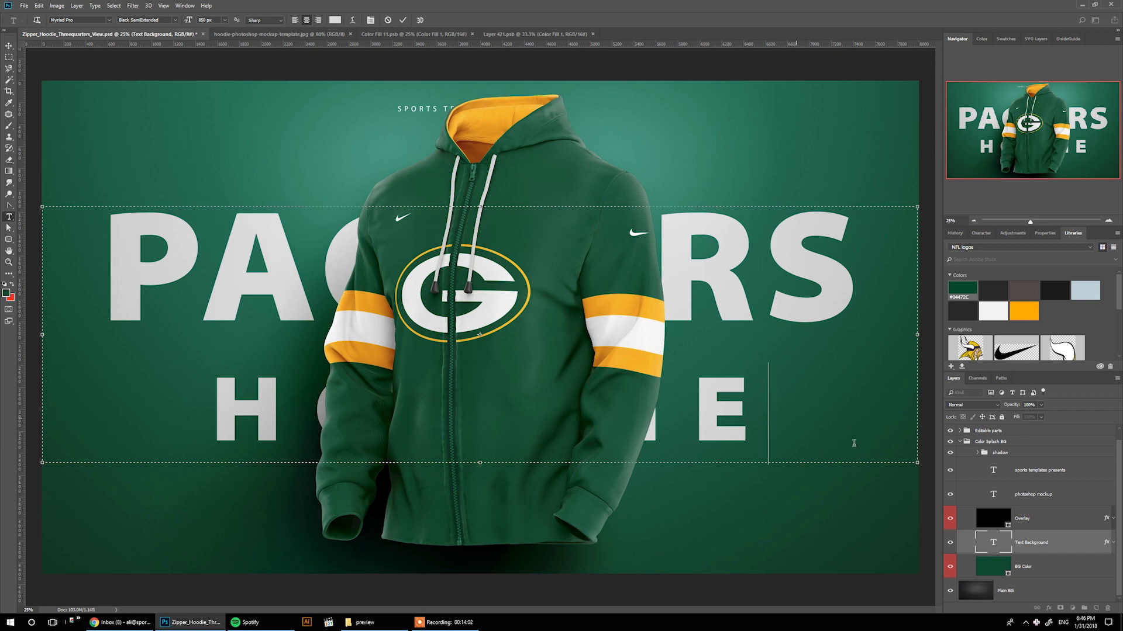
pyautogui.hotkey('ctrl', 'Return')
pyautogui.press('v')
pyautogui.click(960, 443)
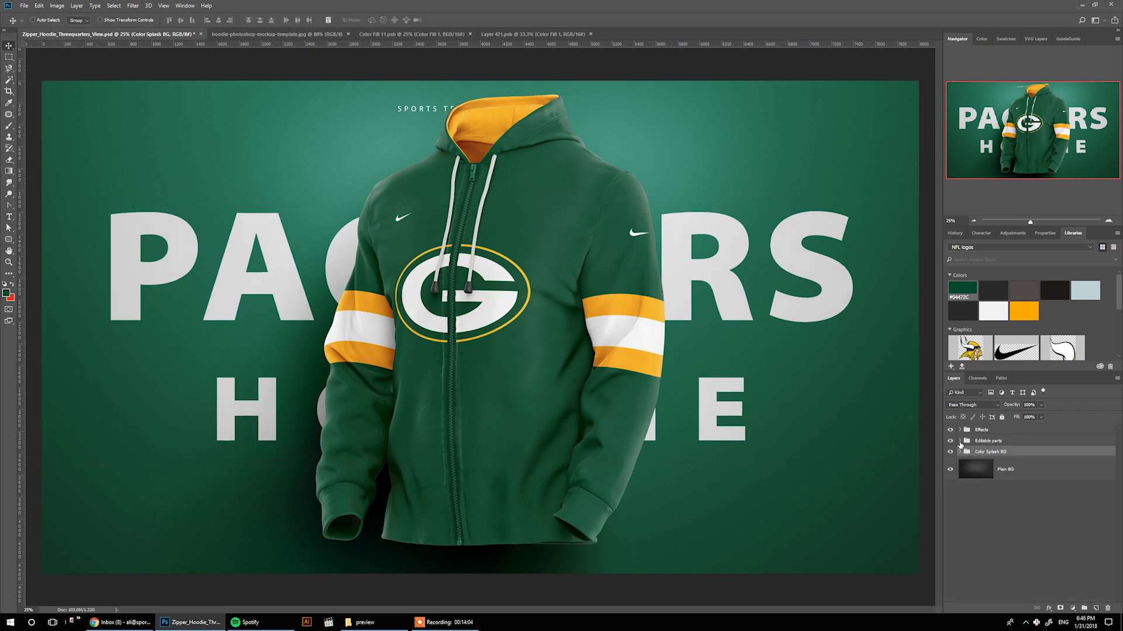
# Hide the Color Splash BG group and the Plain BG dark background layer
pyautogui.click(950, 453)
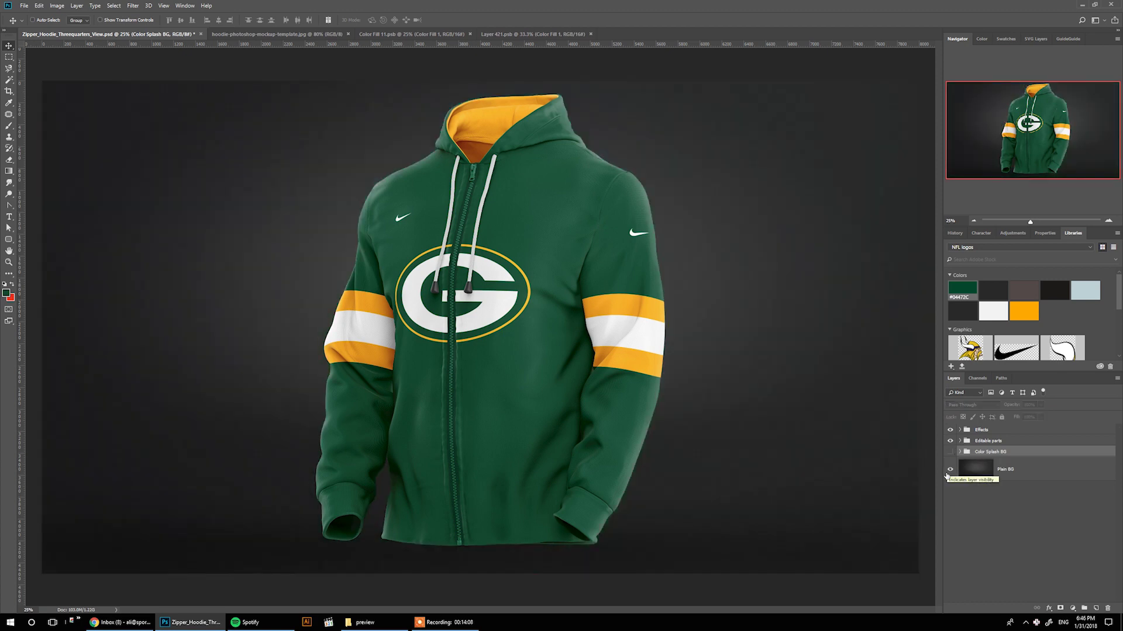
pyautogui.click(949, 472)
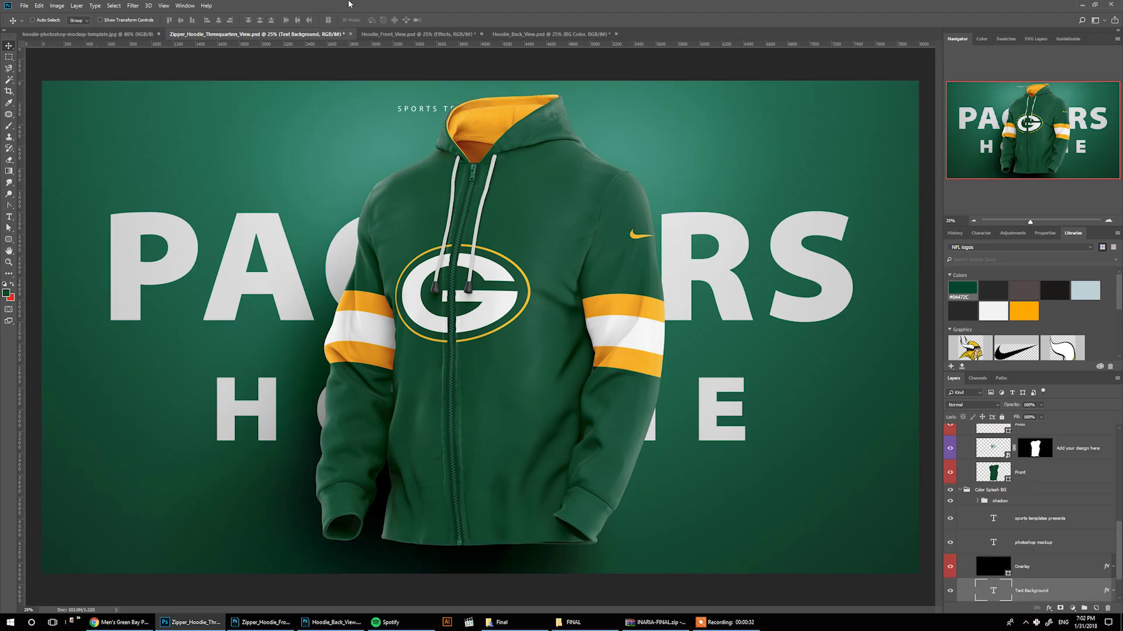
pyautogui.click(417, 35)
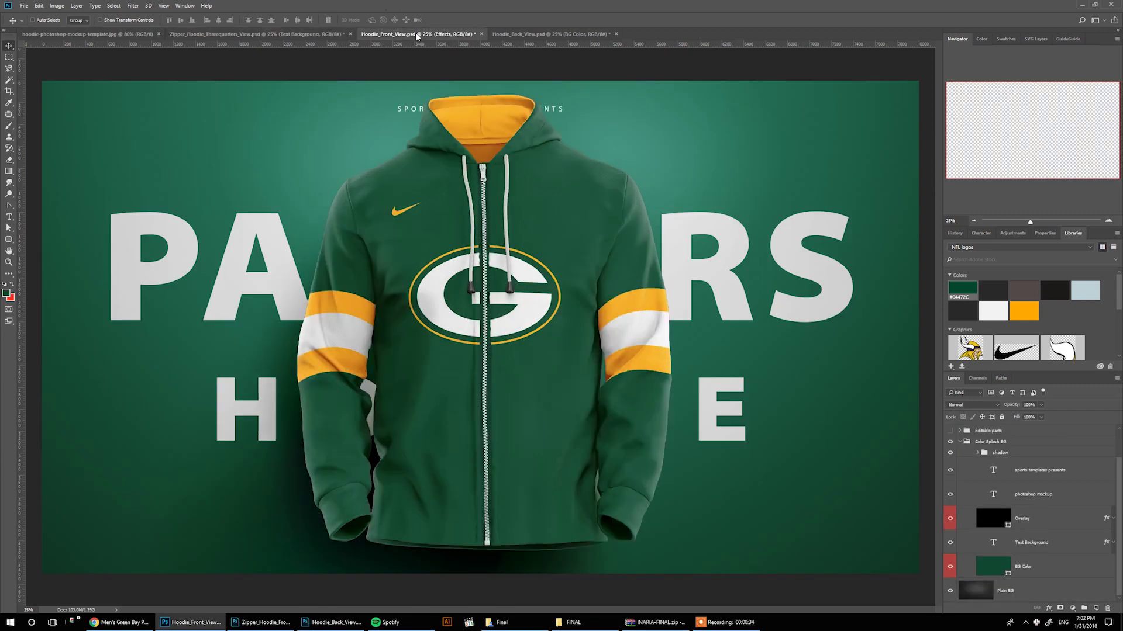
pyautogui.click(514, 37)
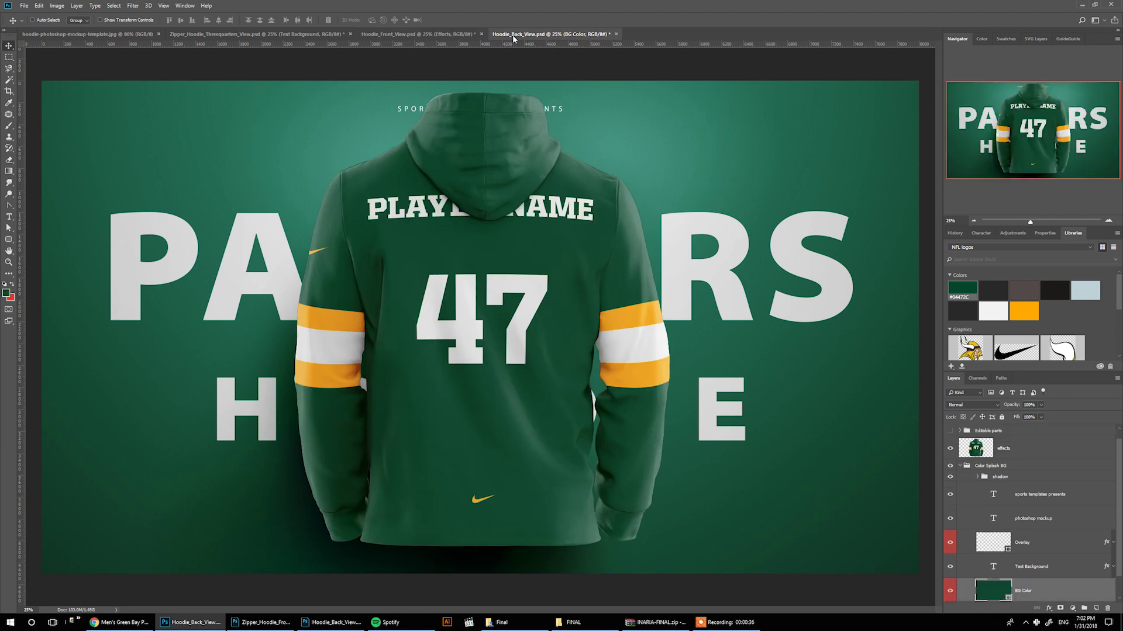
pyautogui.click(302, 35)
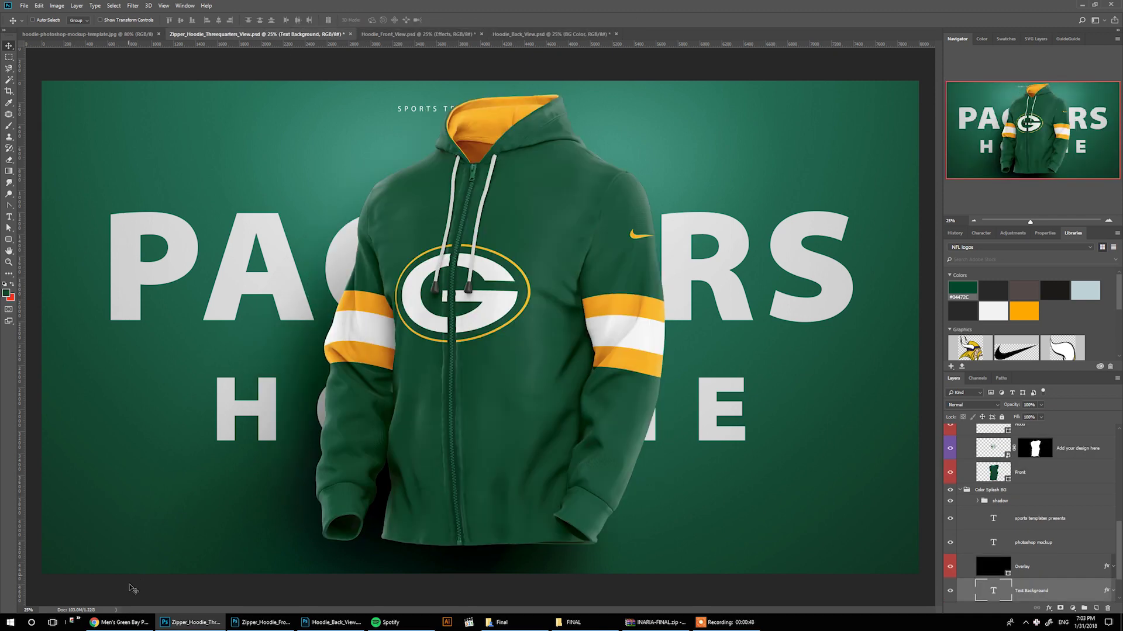
pyautogui.click(120, 622)
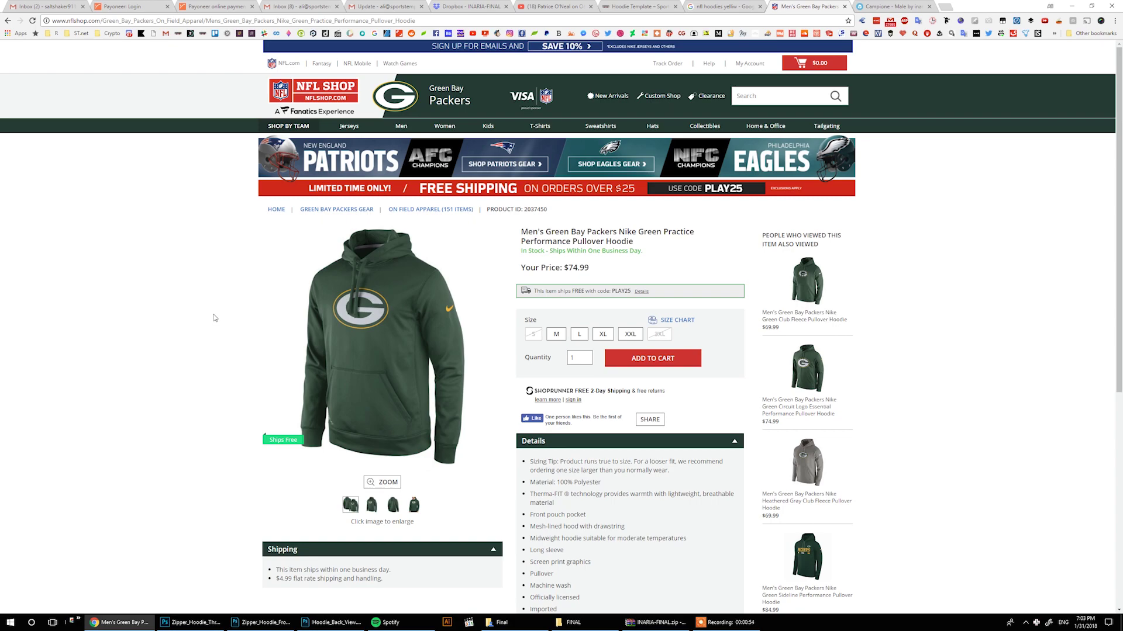
# Leave the NFL Shop Packers hoodie reference page and return to the Photoshop mockup
pyautogui.click(186, 621)
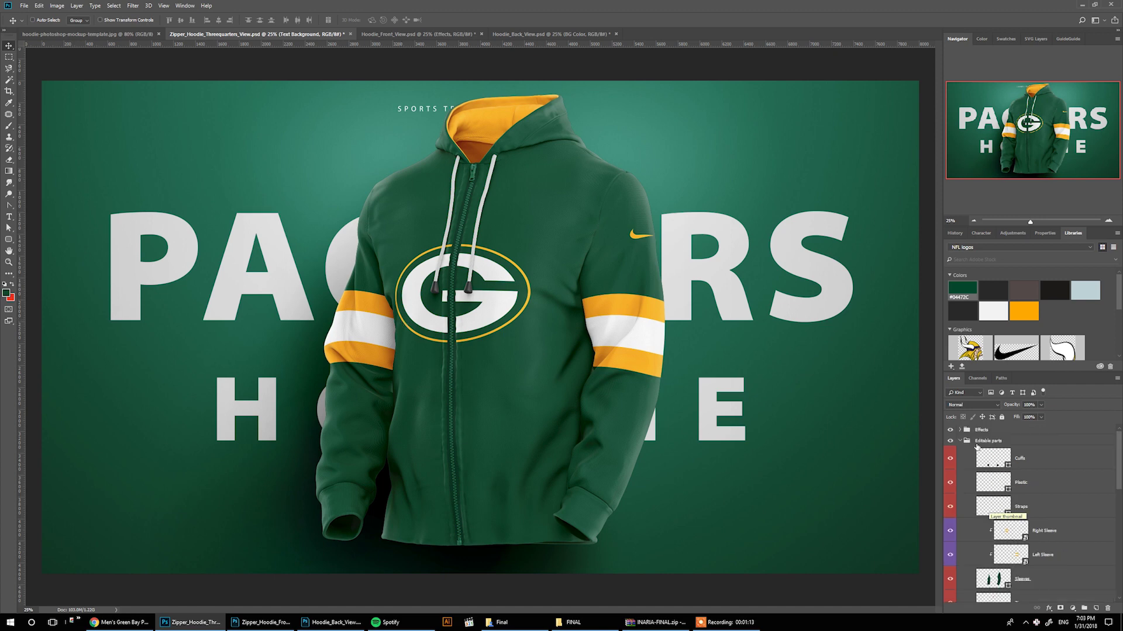
# Expand the Effects group and compare the Reflections and Lighting shading layers
pyautogui.click(961, 431)
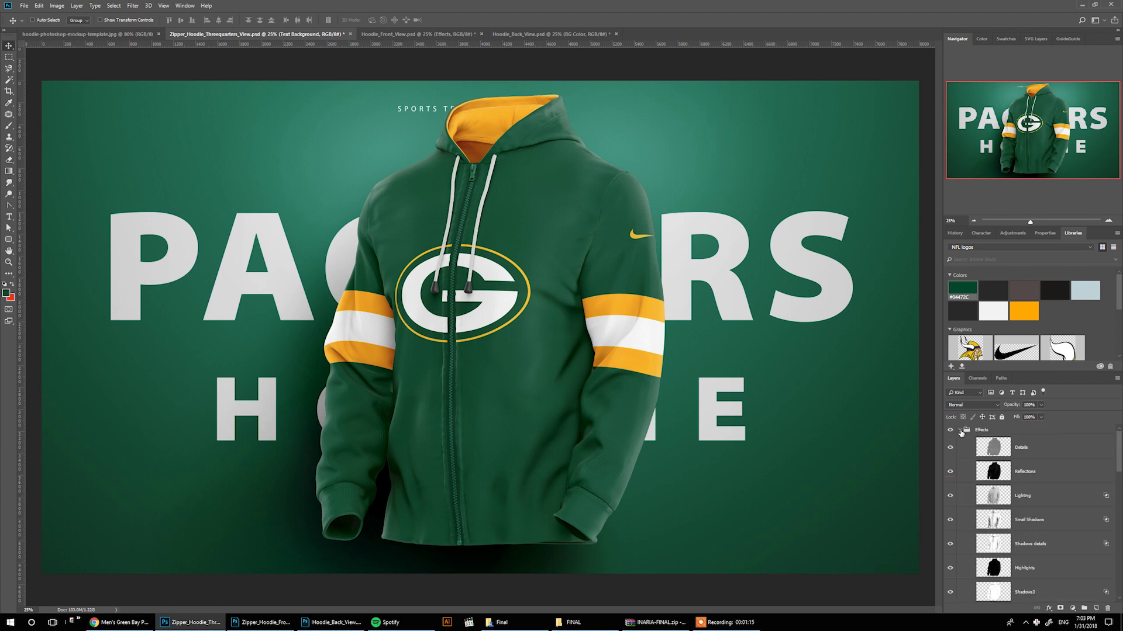
pyautogui.click(1001, 471)
pyautogui.click(951, 473)
pyautogui.click(952, 472)
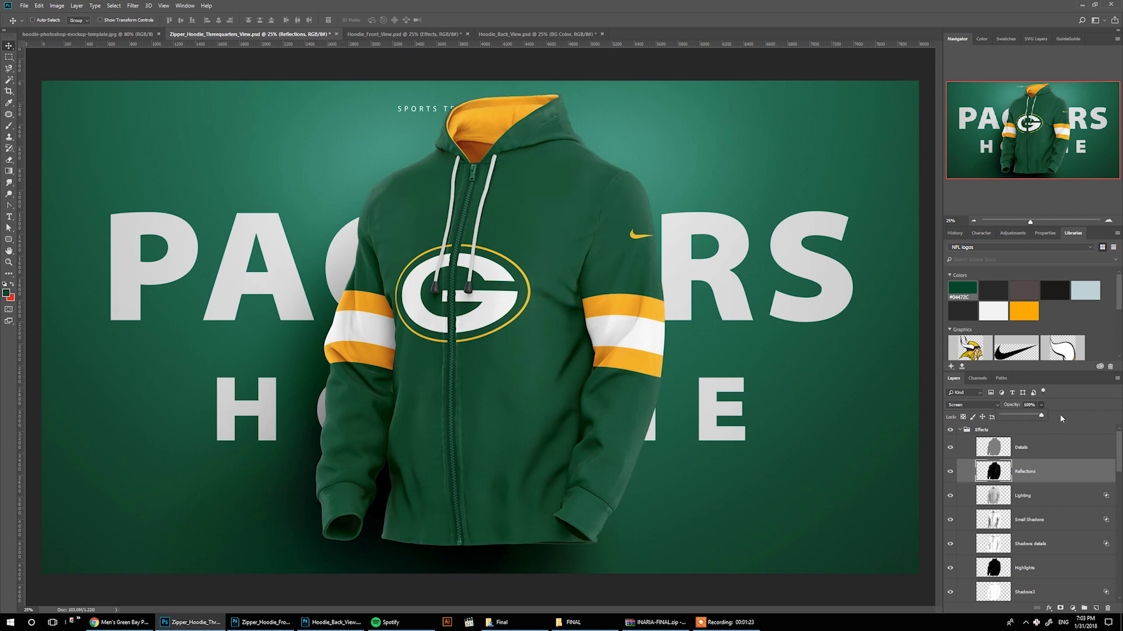
pyautogui.click(1039, 501)
pyautogui.click(1038, 502)
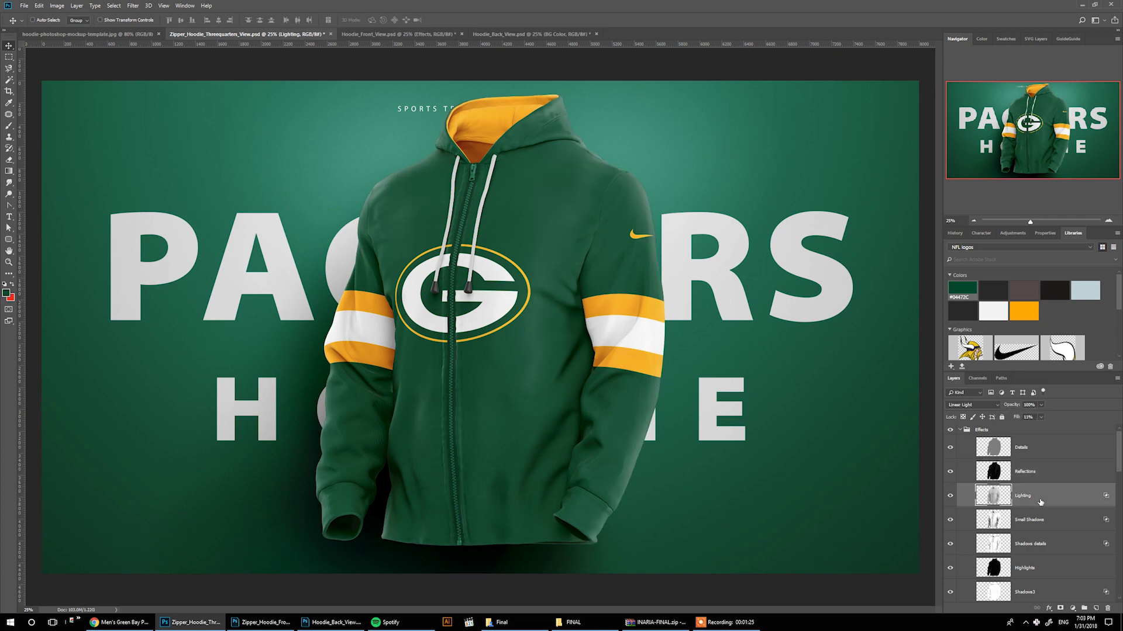
pyautogui.click(1041, 417)
# Duplicate Shadows2 to deepen the shading, compare the copy on and off, and view at 100%
pyautogui.scroll(-3, 1050, 505)
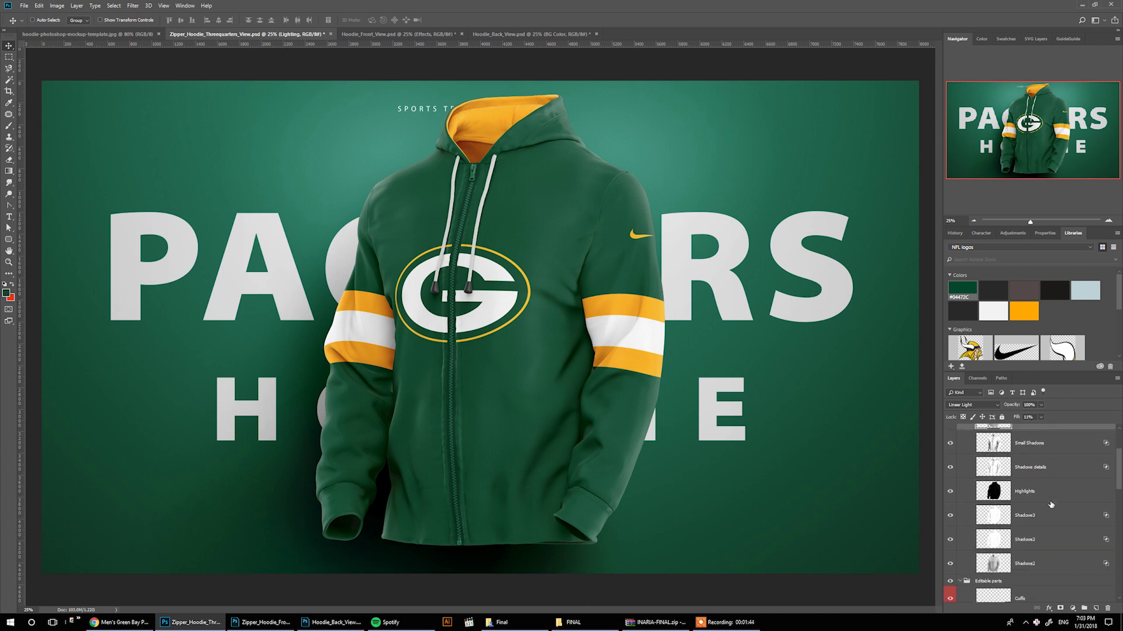
pyautogui.click(1017, 566)
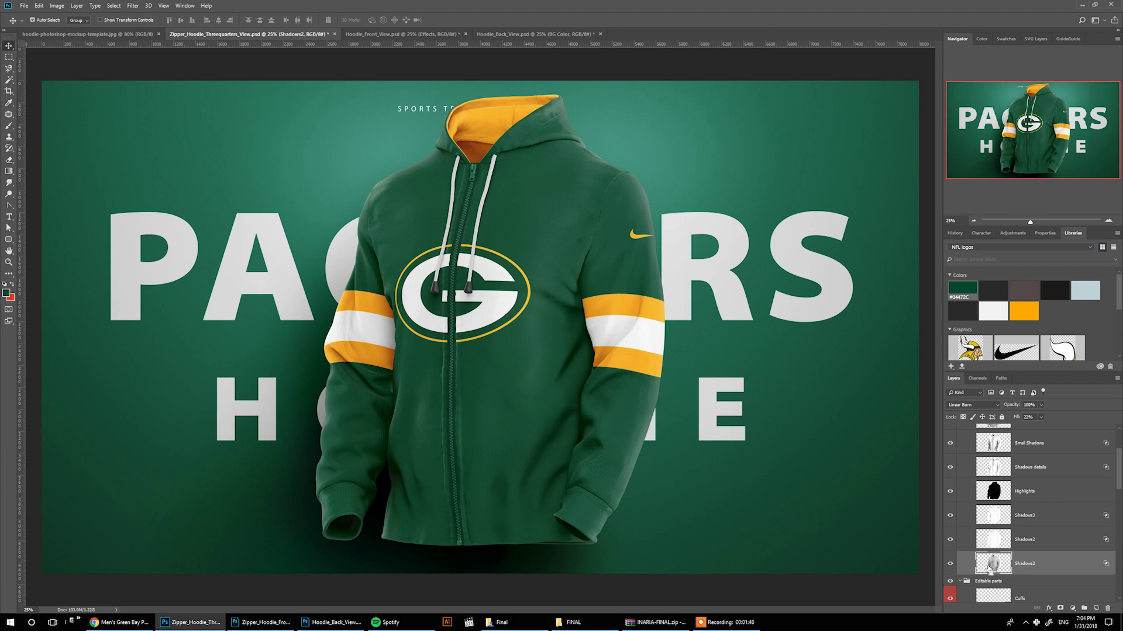
pyautogui.hotkey('ctrl', 'j')
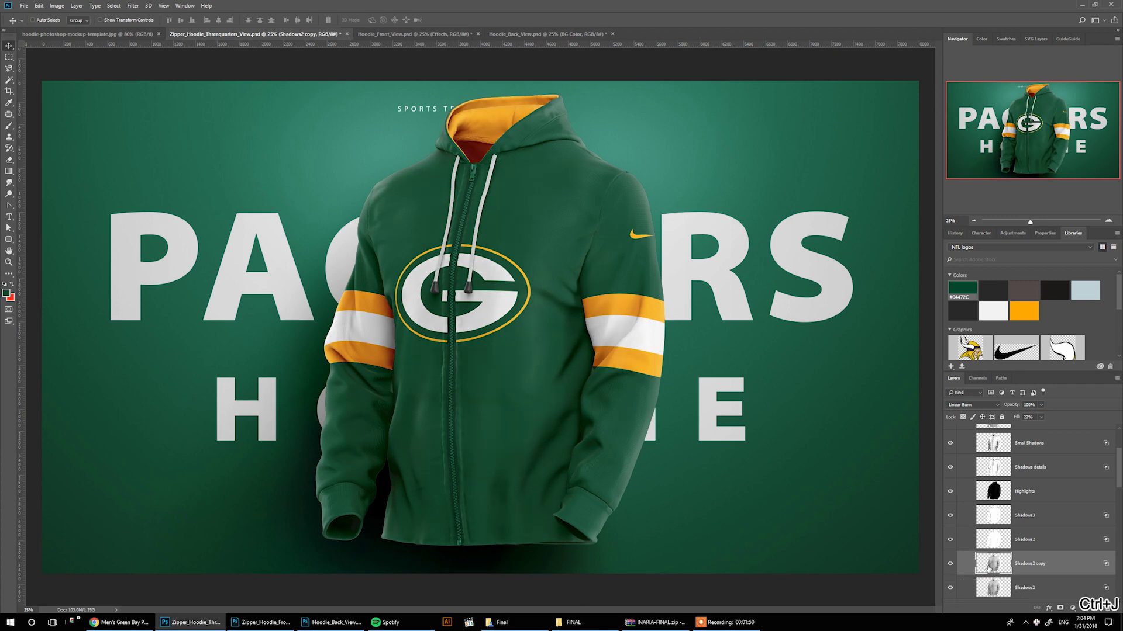
pyautogui.click(950, 565)
pyautogui.click(950, 566)
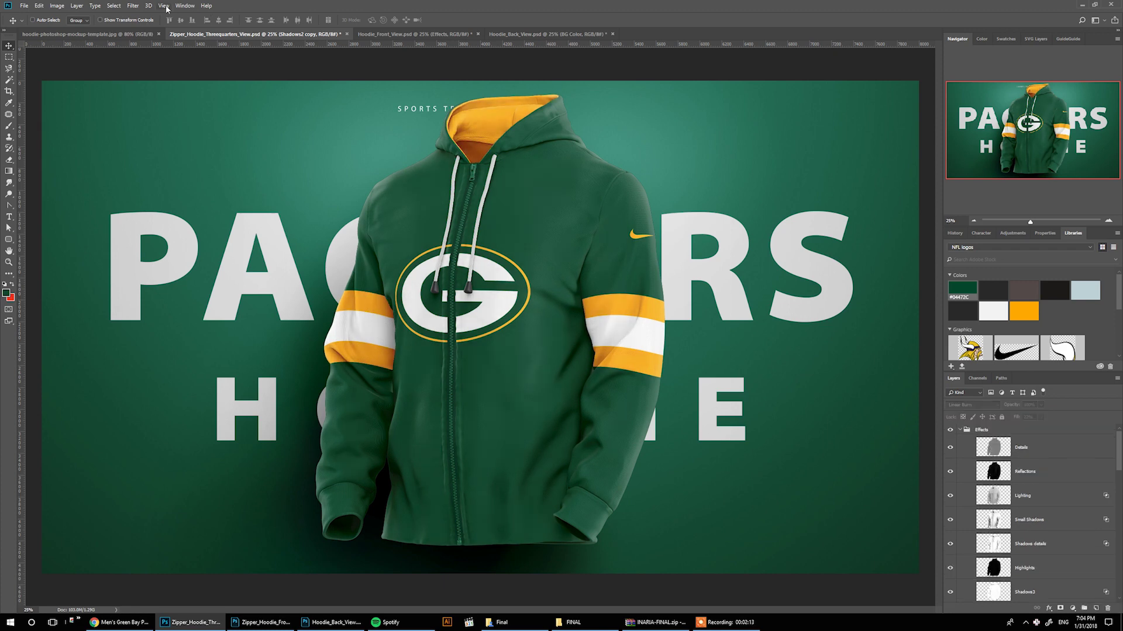
pyautogui.click(163, 6)
pyautogui.click(178, 105)
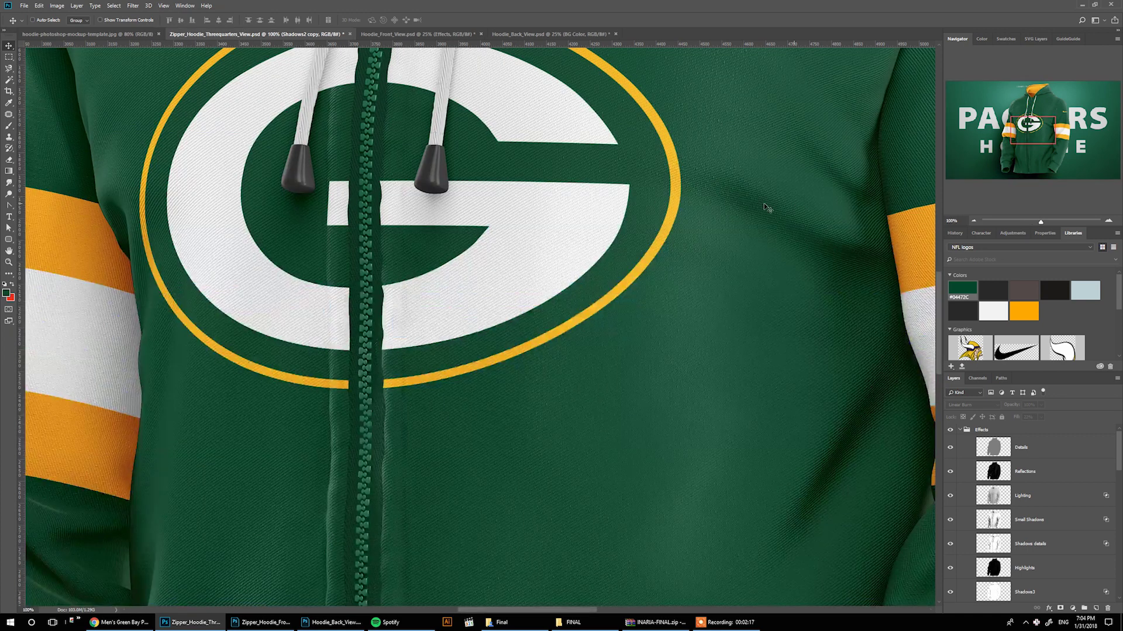